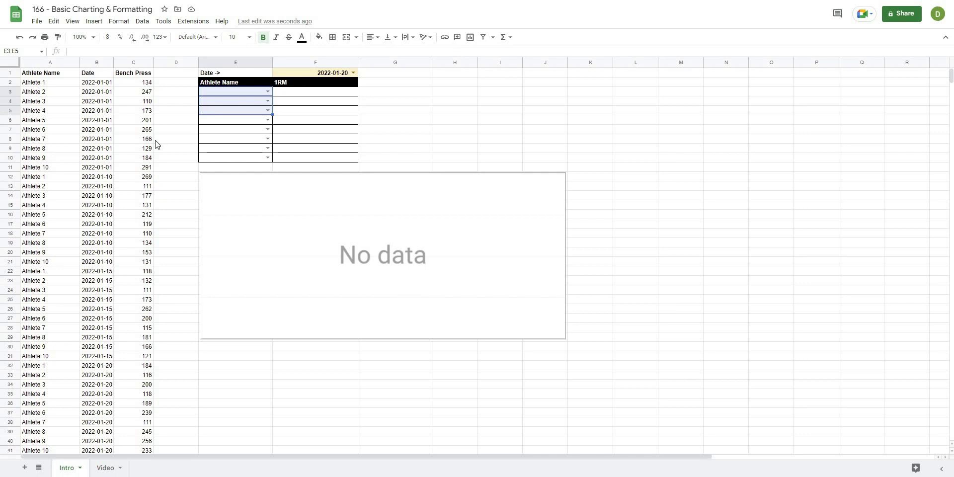
Step: Choose Athlete 1, 2 and 3 in the E3:E5 dropdowns on the Intro sheet
{"action": "left_click", "coordinate": [176, 141]}
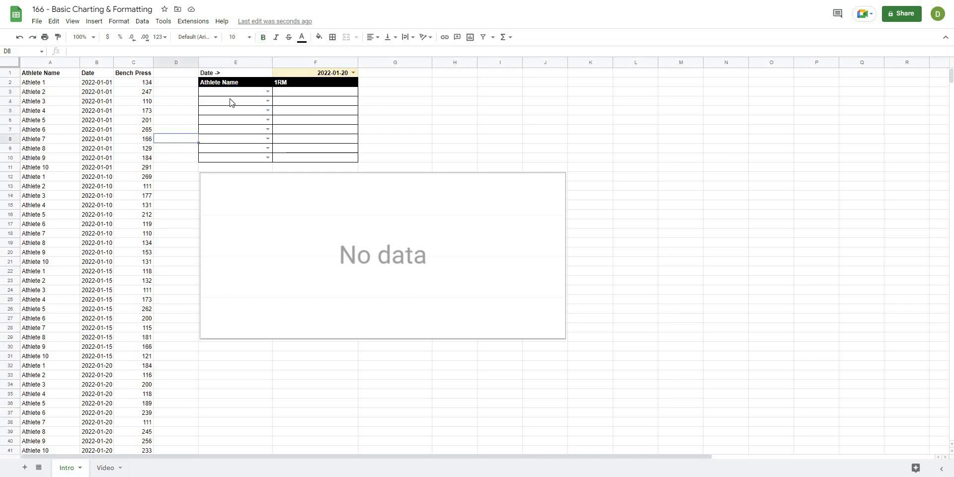
{"action": "left_click", "coordinate": [268, 92]}
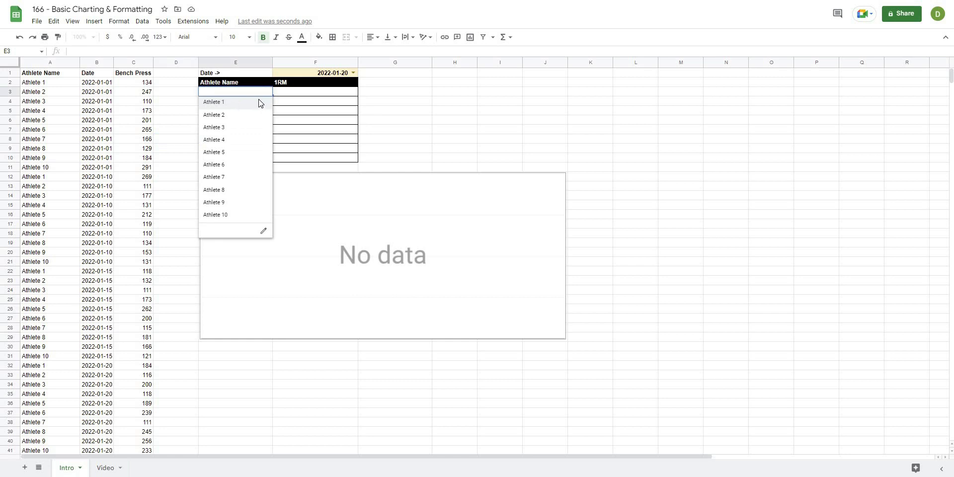
{"action": "left_click", "coordinate": [258, 102]}
{"action": "left_click", "coordinate": [259, 101]}
{"action": "left_click", "coordinate": [234, 126]}
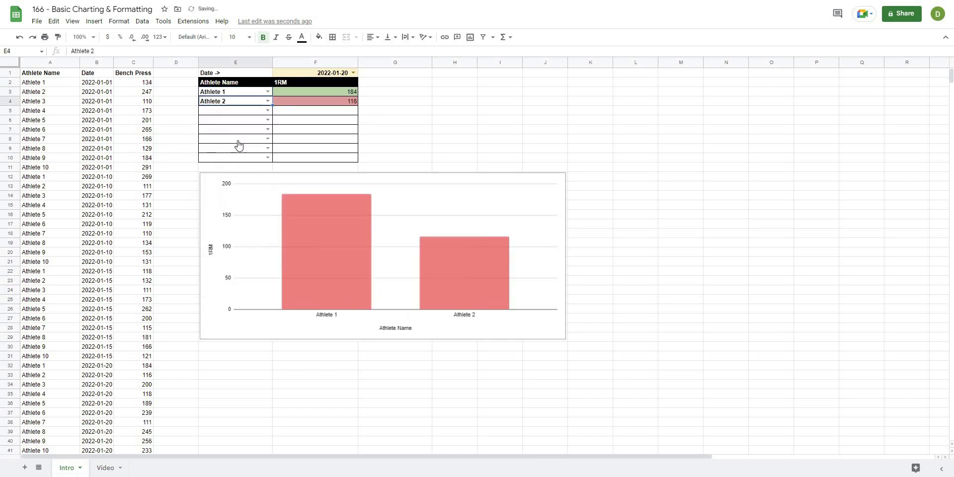
{"action": "key", "text": "Down"}
{"action": "key", "text": "Return"}
{"action": "left_click", "coordinate": [237, 146]}
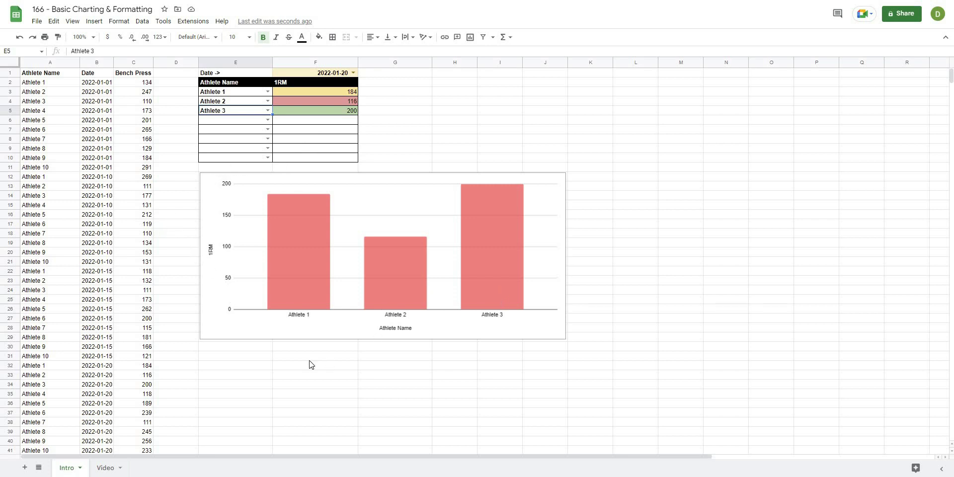
Step: Choose Athlete 4 and Athlete 6 in E6 and E7, showing 1RM values 118 and 239
{"action": "left_click", "coordinate": [267, 120]}
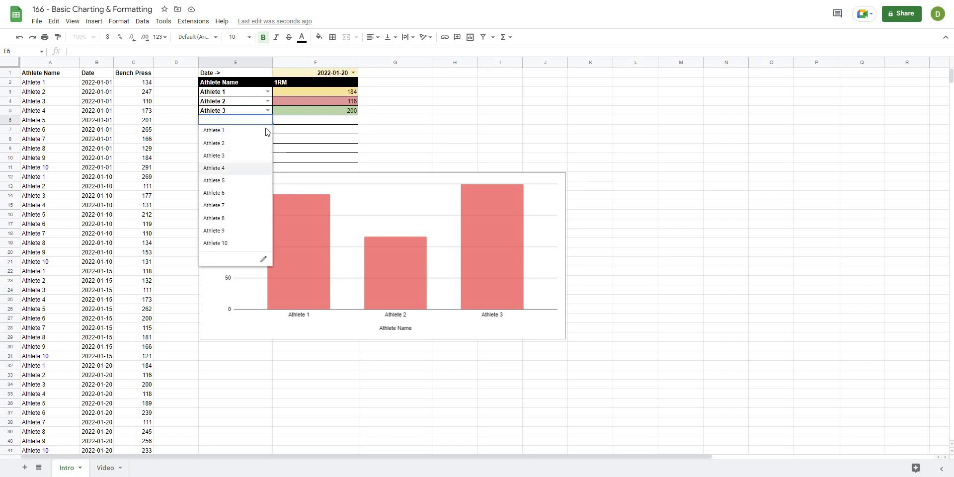
{"action": "left_click", "coordinate": [233, 168]}
{"action": "key", "text": "Down"}
{"action": "key", "text": "Return"}
{"action": "left_click", "coordinate": [238, 203]}
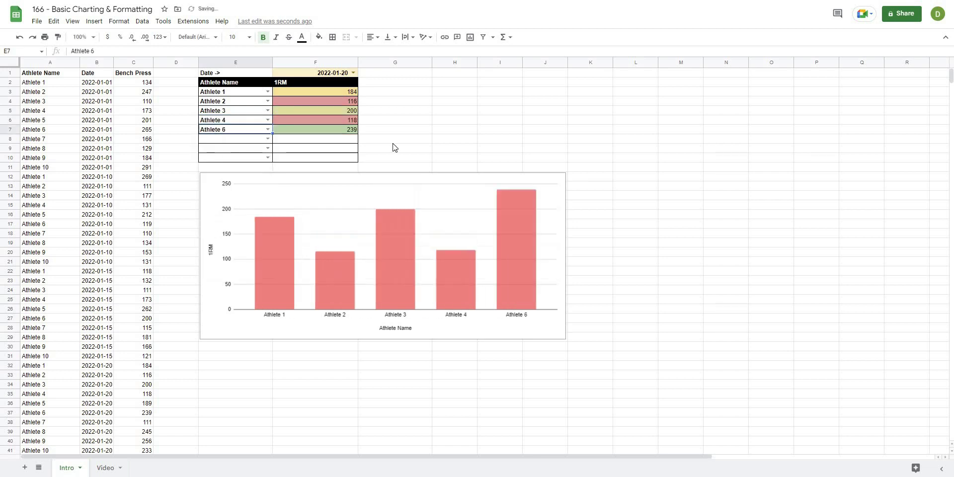
{"action": "left_click", "coordinate": [473, 112]}
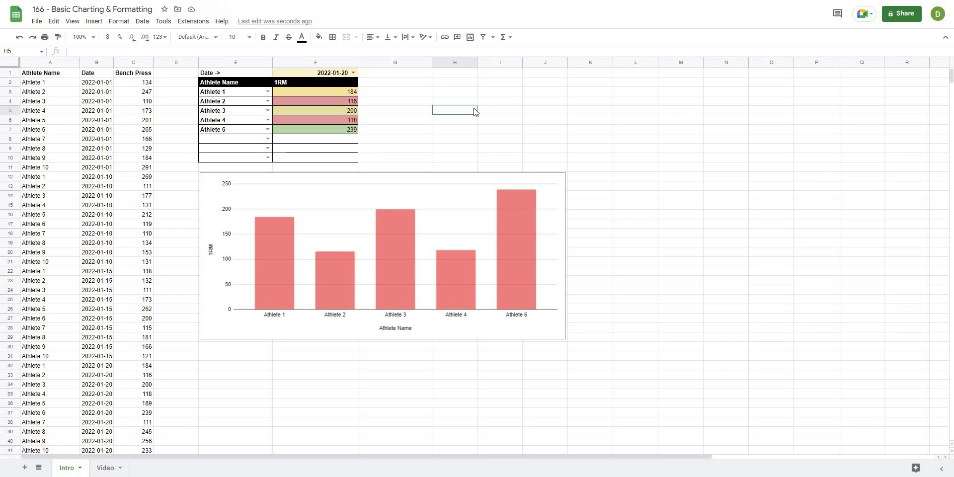
Step: Switch to the Video sheet and look over raw data columns A:C, column E and cells E1/F1
{"action": "key", "text": "ctrl+Page_Down"}
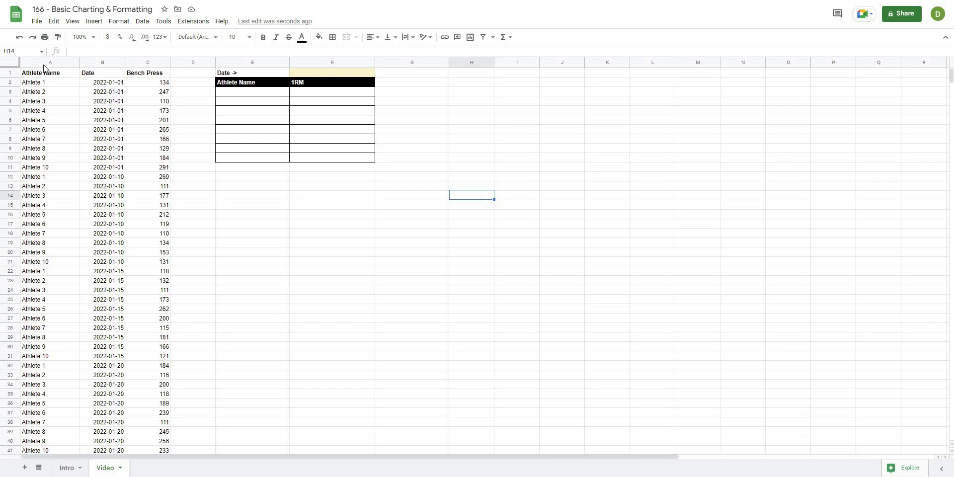
{"action": "left_click_drag", "start_coordinate": [44, 65], "coordinate": [147, 62]}
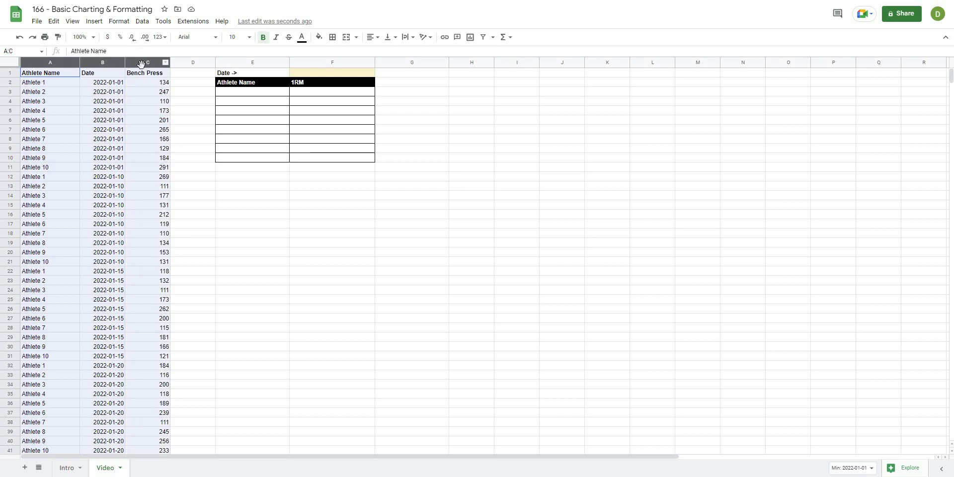
{"action": "left_click", "coordinate": [361, 244]}
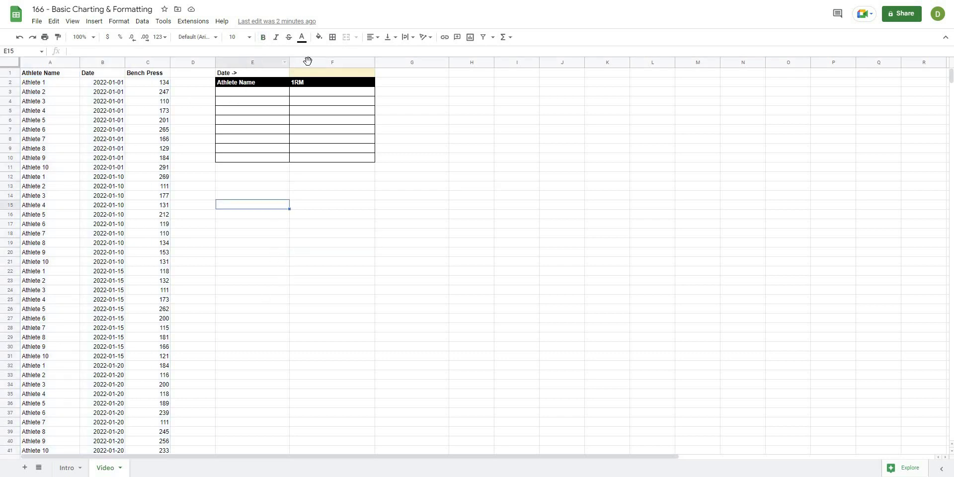
{"action": "left_click", "coordinate": [263, 62]}
{"action": "left_click", "coordinate": [431, 232]}
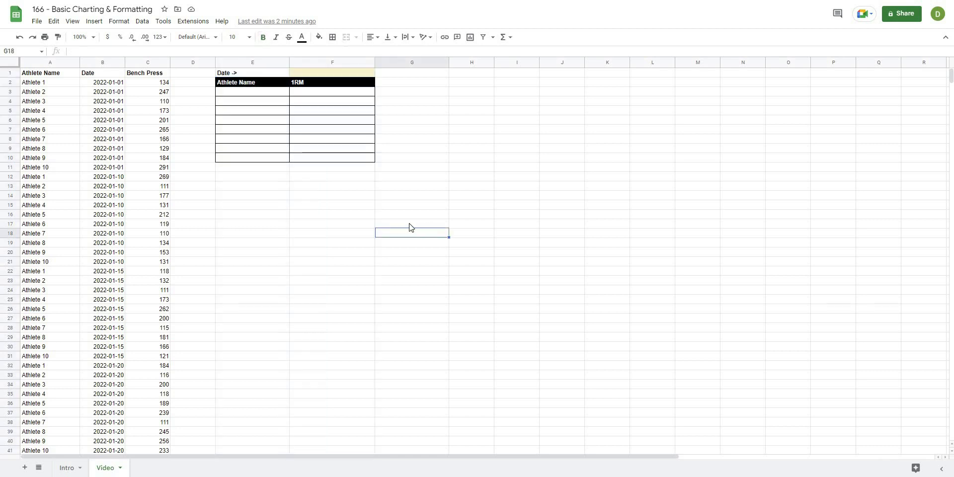
{"action": "left_click", "coordinate": [409, 225]}
{"action": "left_click", "coordinate": [239, 74]}
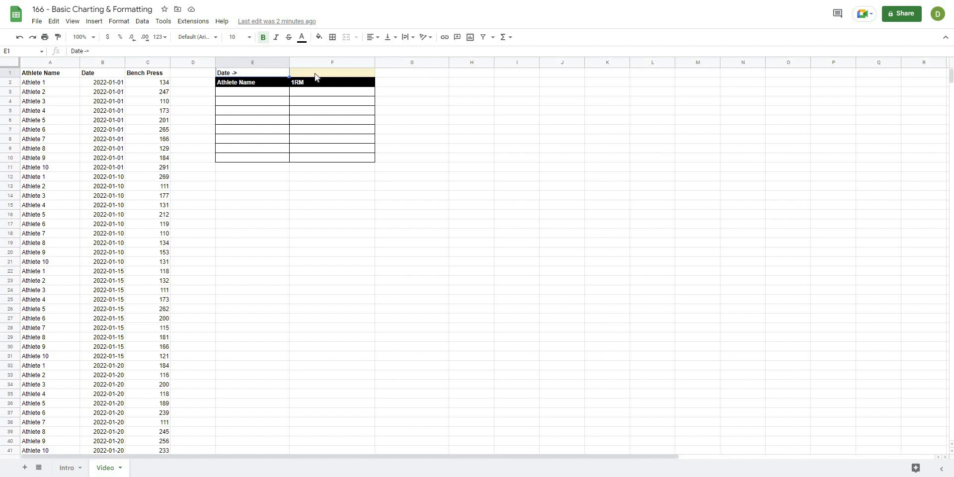
{"action": "left_click", "coordinate": [314, 73]}
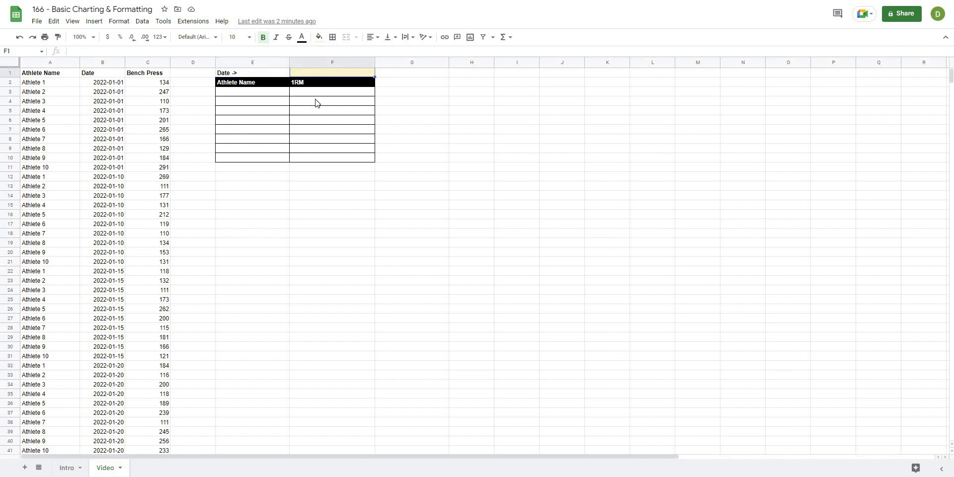
{"action": "left_click", "coordinate": [469, 186]}
Step: Review the empty Athlete Name E3:E10 and 1RM F3:F10 cells, ending on cell F1
{"action": "left_click_drag", "start_coordinate": [267, 94], "coordinate": [271, 162]}
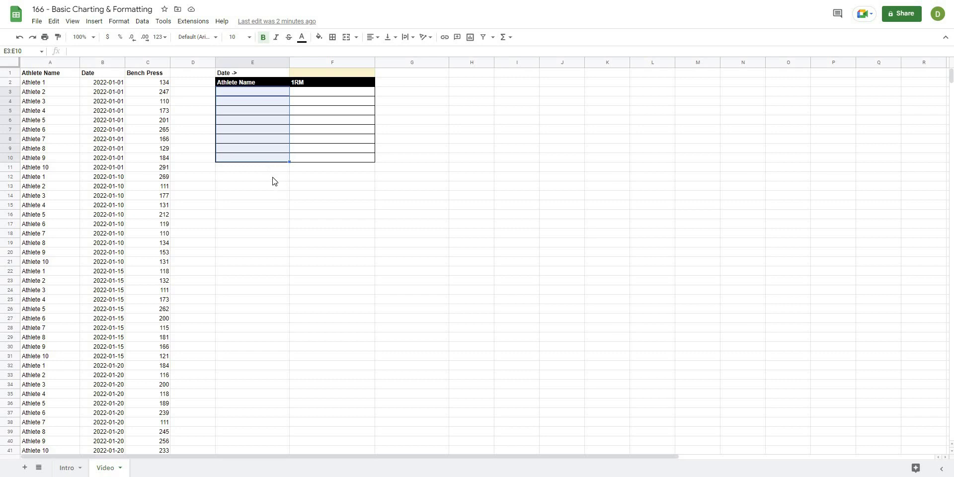
{"action": "left_click_drag", "start_coordinate": [333, 96], "coordinate": [334, 157]}
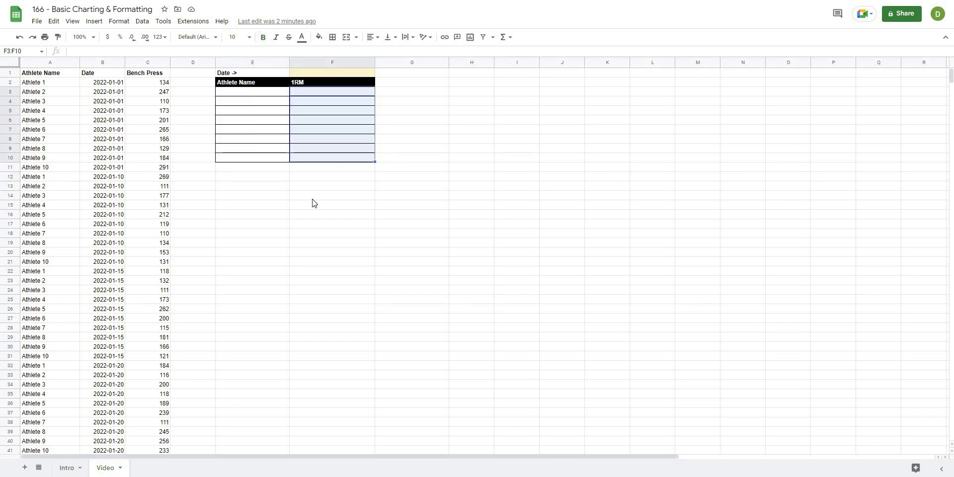
{"action": "left_click", "coordinate": [296, 195]}
{"action": "left_click_drag", "start_coordinate": [233, 175], "coordinate": [524, 258]}
{"action": "left_click", "coordinate": [608, 299]}
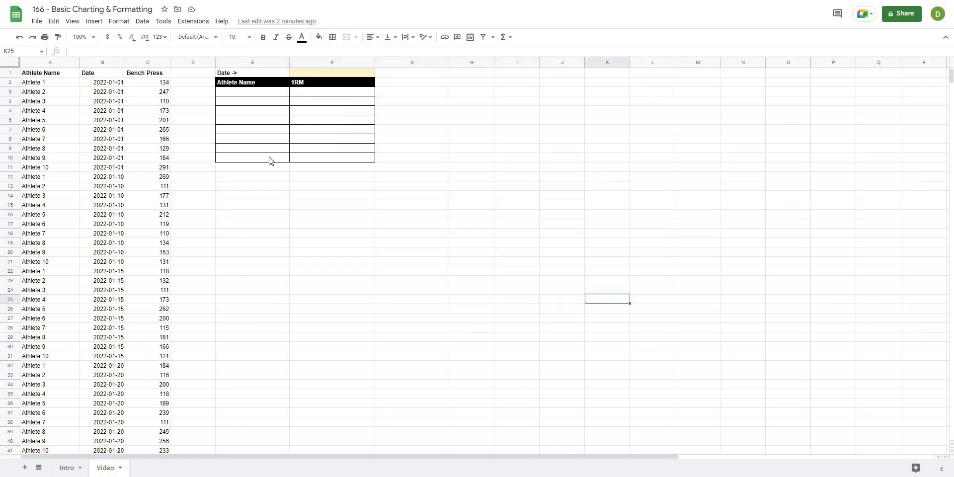
{"action": "left_click", "coordinate": [238, 74]}
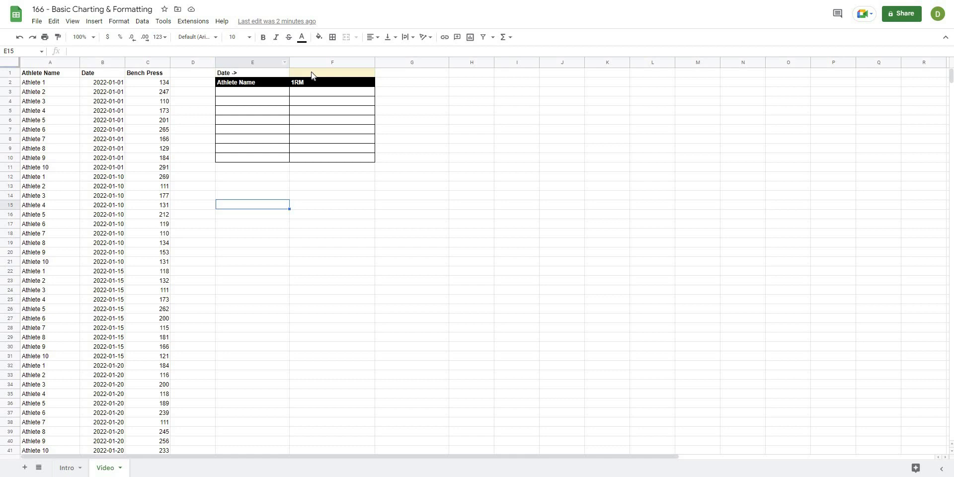
{"action": "left_click", "coordinate": [315, 75]}
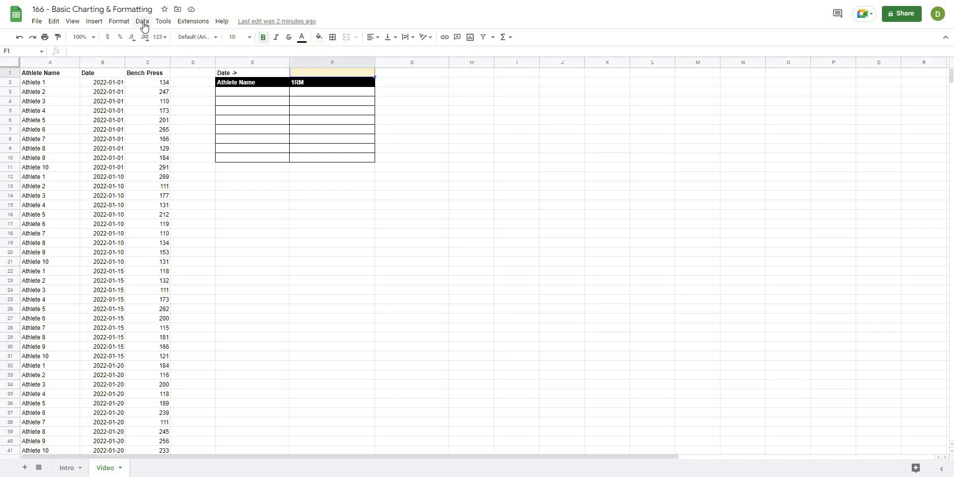
Step: Add a 'Dropdown (from a range)' validation rule on F1 sourced from Video!B2:B
{"action": "left_click", "coordinate": [143, 22]}
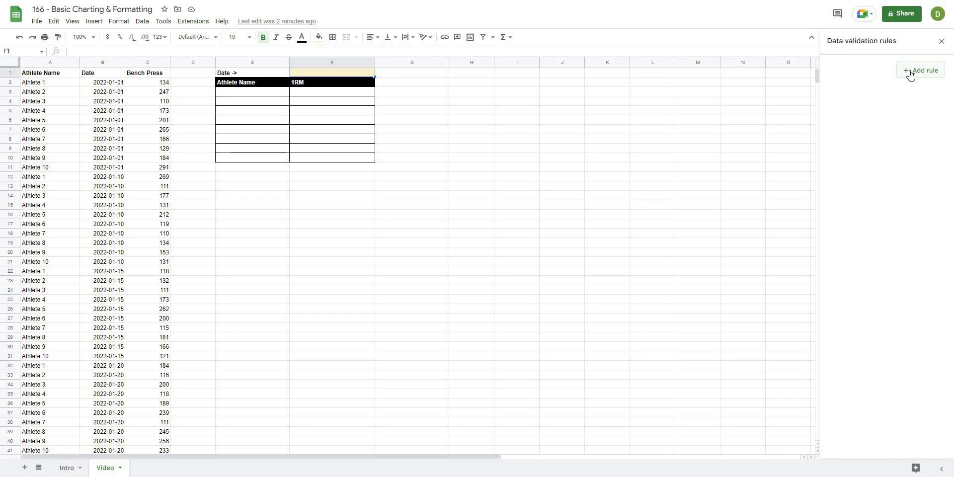
{"action": "left_click", "coordinate": [911, 75]}
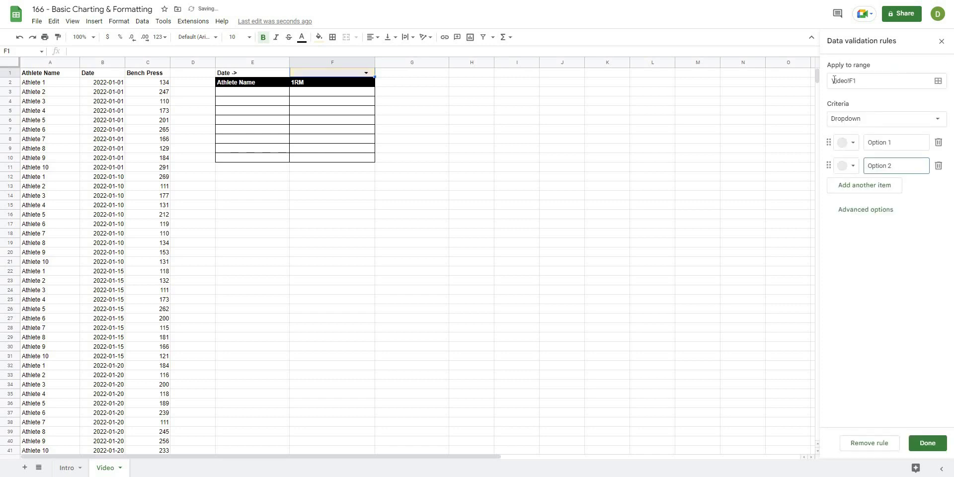
{"action": "left_click_drag", "start_coordinate": [834, 80], "coordinate": [869, 101]}
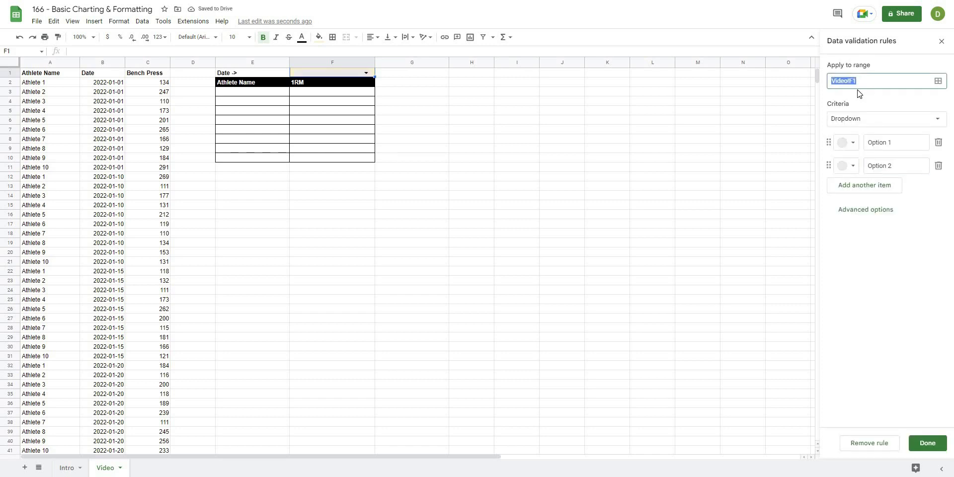
{"action": "left_click", "coordinate": [856, 120]}
{"action": "left_click", "coordinate": [846, 139]}
{"action": "left_click", "coordinate": [938, 143]}
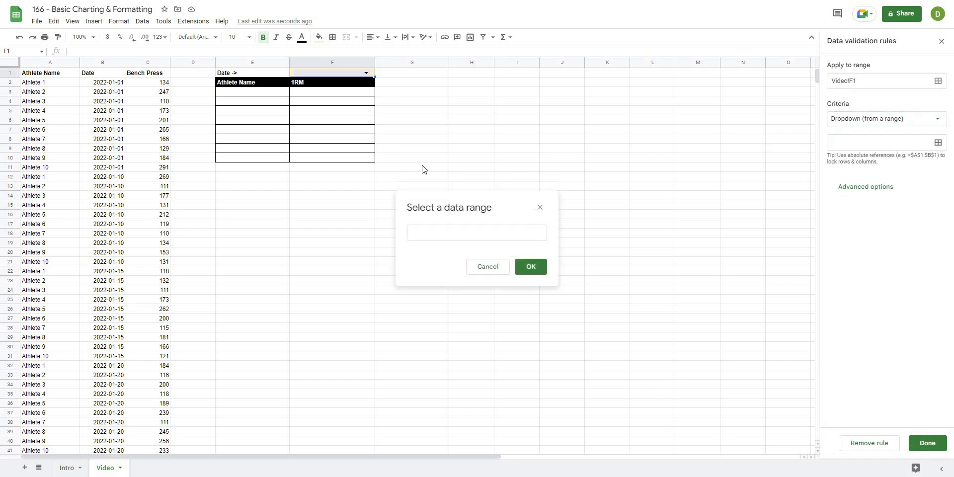
{"action": "left_click", "coordinate": [101, 66]}
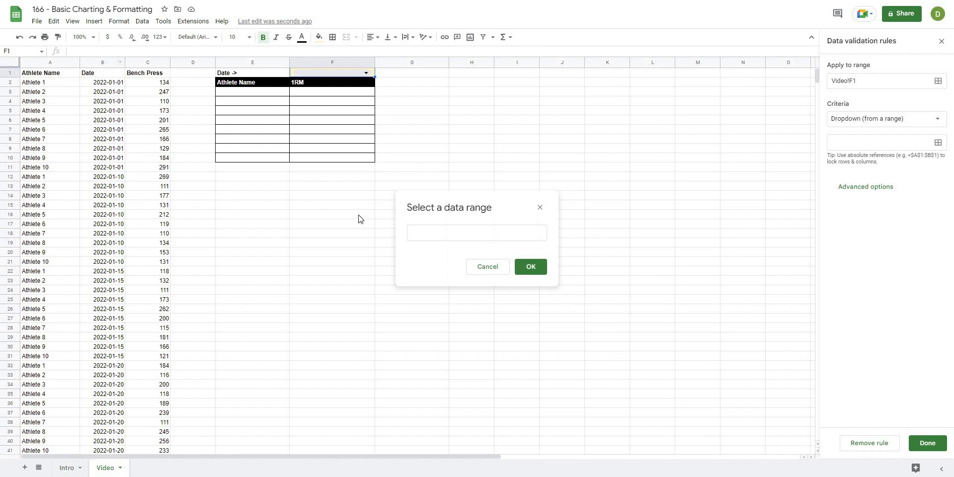
{"action": "left_click", "coordinate": [432, 233]}
{"action": "type", "text": "2"}
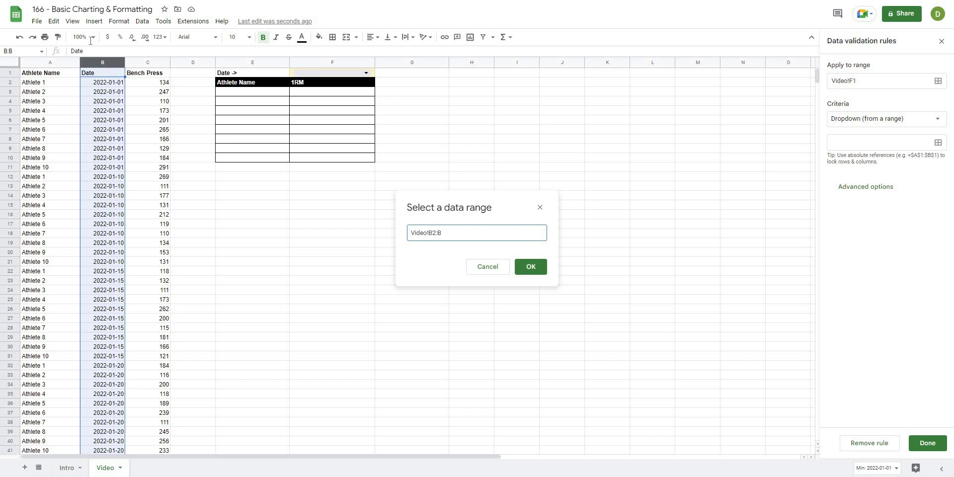
{"action": "left_click", "coordinate": [540, 268]}
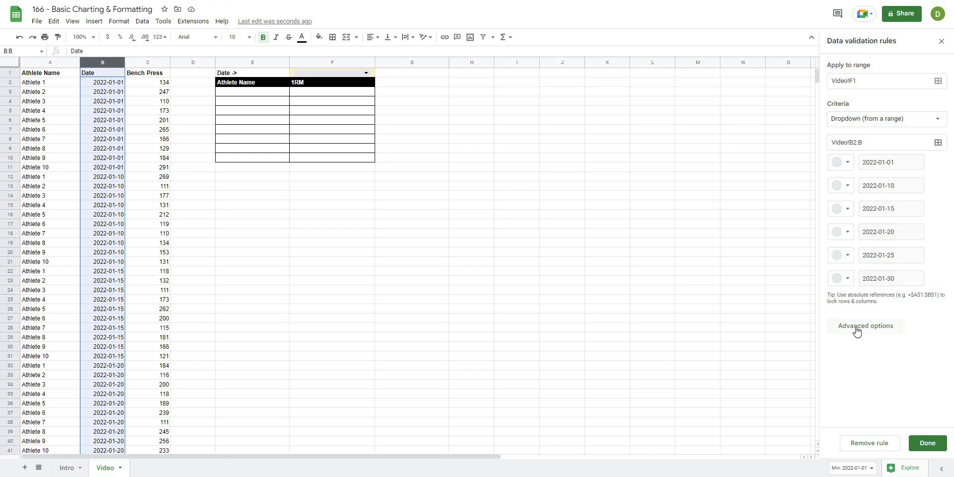
Step: Set the F1 dropdown's display style to Arrow, save the rule and open its date list
{"action": "left_click", "coordinate": [857, 329]}
{"action": "left_click", "coordinate": [839, 392]}
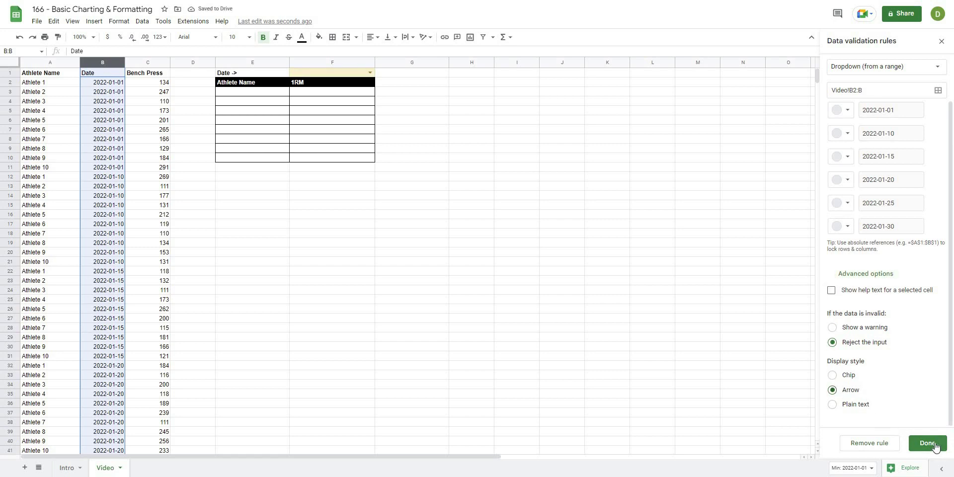
{"action": "left_click", "coordinate": [927, 443]}
{"action": "left_click", "coordinate": [408, 106]}
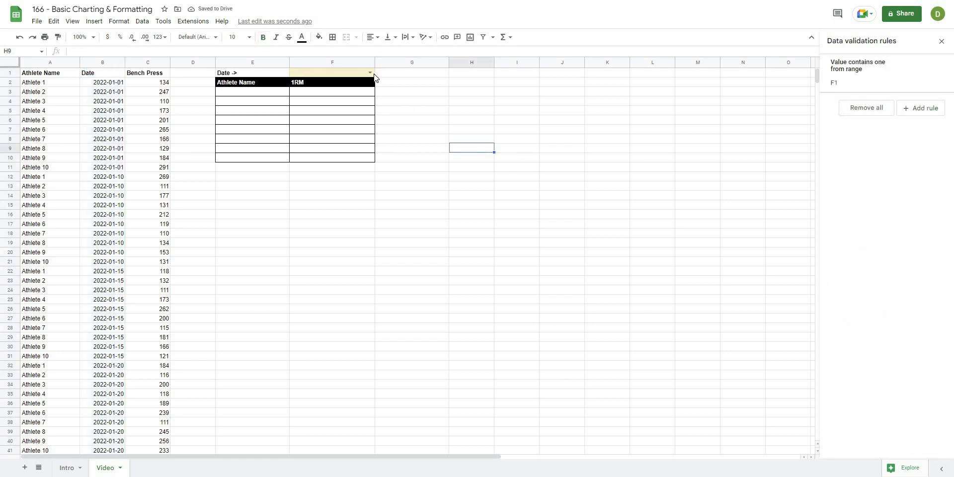
{"action": "left_click", "coordinate": [332, 73]}
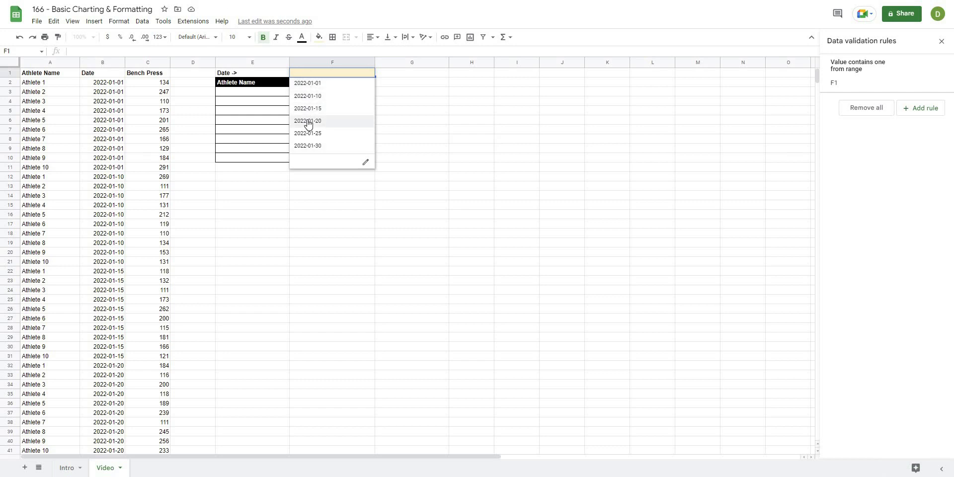
Step: Keep 2022-01-20 in F1, then start a dropdown-from-range rule on E3:E10 using column A
{"action": "left_click", "coordinate": [458, 113]}
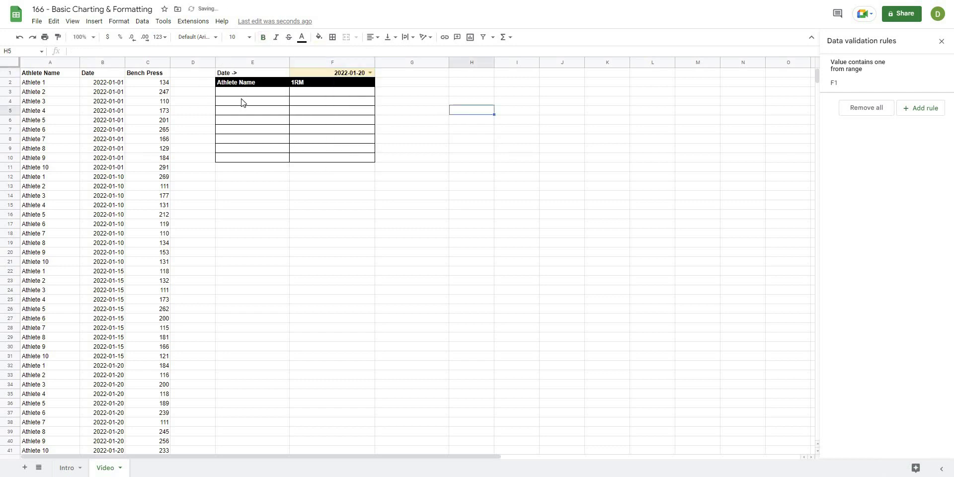
{"action": "left_click_drag", "start_coordinate": [237, 94], "coordinate": [245, 159]}
{"action": "left_click", "coordinate": [248, 188]}
{"action": "left_click_drag", "start_coordinate": [233, 92], "coordinate": [231, 162]}
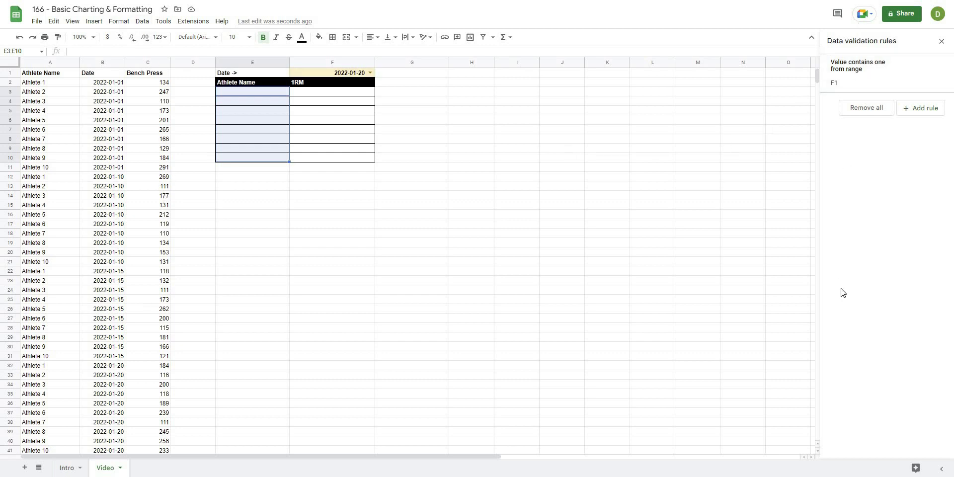
{"action": "left_click", "coordinate": [914, 110]}
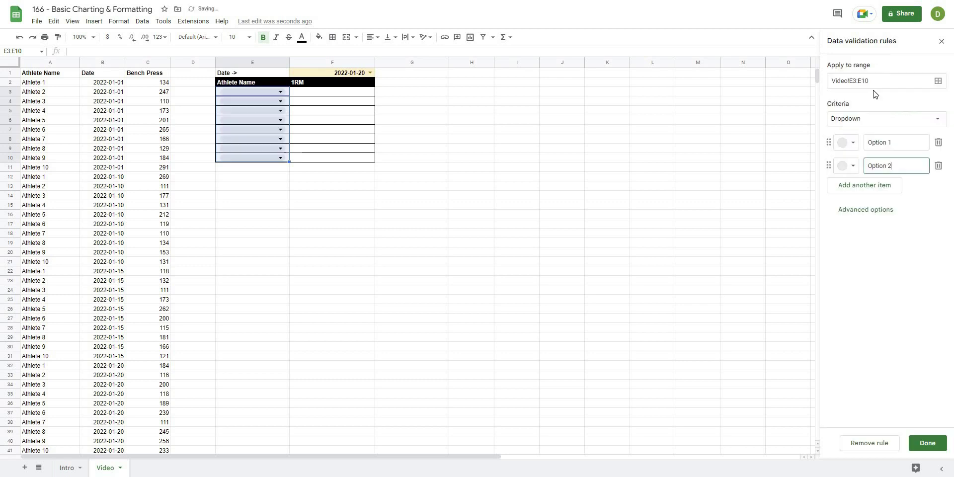
{"action": "left_click", "coordinate": [856, 122]}
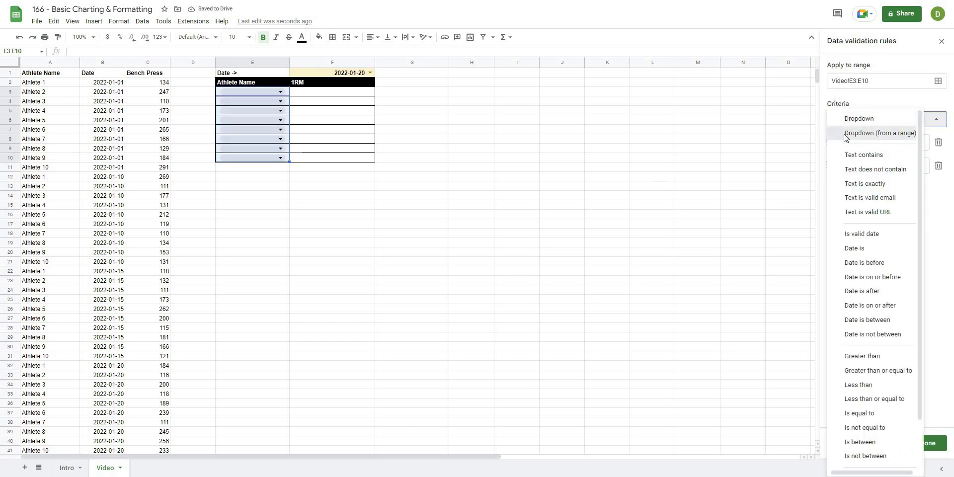
{"action": "left_click", "coordinate": [855, 133]}
{"action": "left_click", "coordinate": [938, 143]}
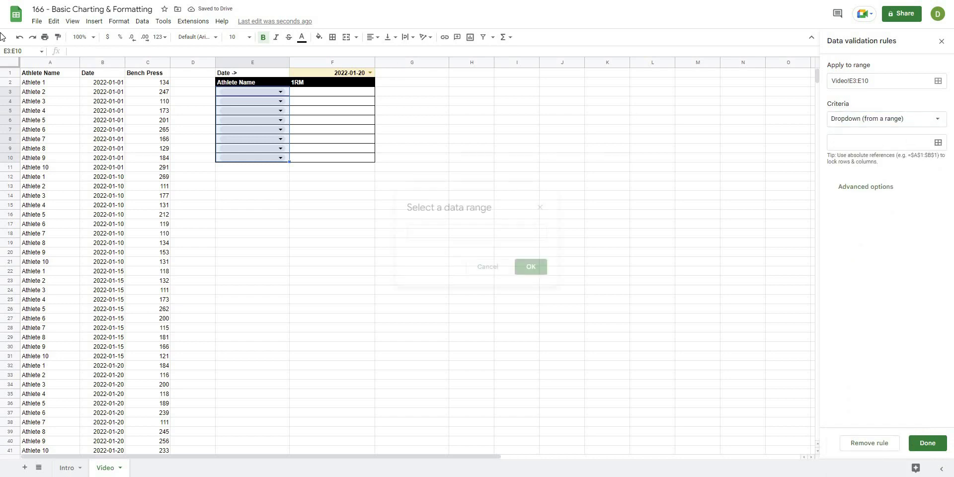
{"action": "left_click", "coordinate": [43, 62]}
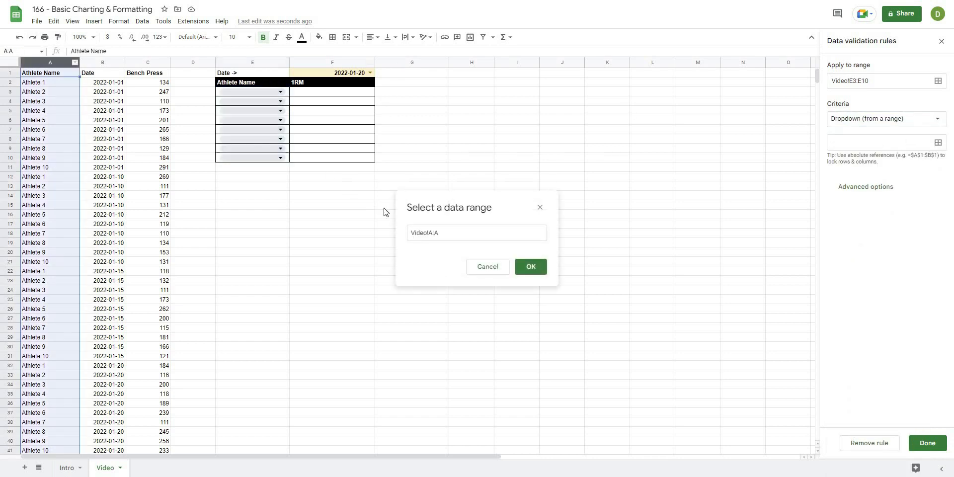
Step: Narrow the source to Video!A2:A, set the Arrow display style and save the rule
{"action": "left_click", "coordinate": [431, 231]}
{"action": "key", "text": "Right"}
{"action": "type", "text": "2"}
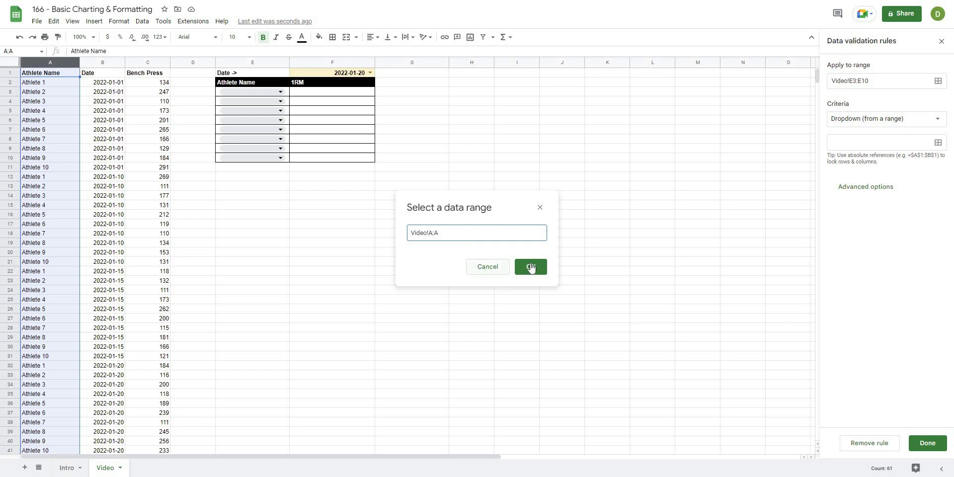
{"action": "left_click", "coordinate": [533, 269]}
{"action": "scroll", "coordinate": [884, 298], "scroll_direction": "down", "scroll_amount": 1}
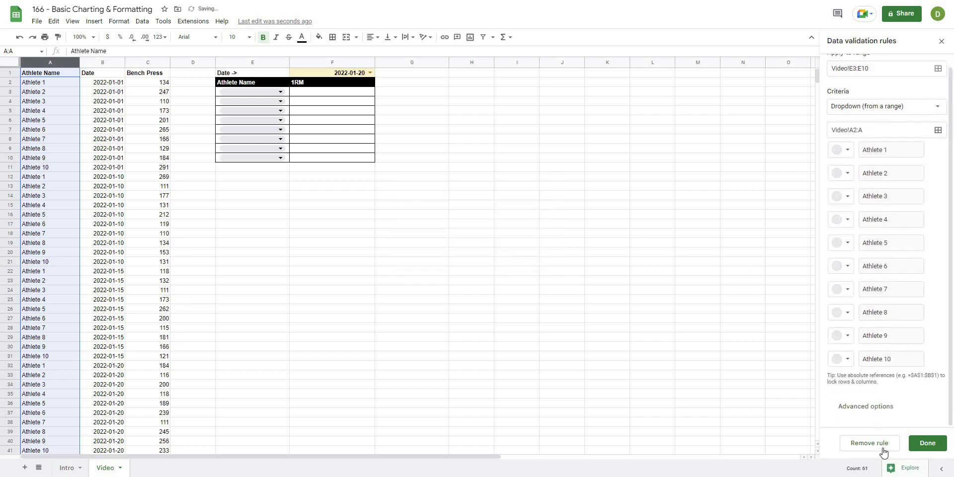
{"action": "left_click", "coordinate": [871, 410]}
{"action": "scroll", "coordinate": [874, 380], "scroll_direction": "down", "scroll_amount": 3}
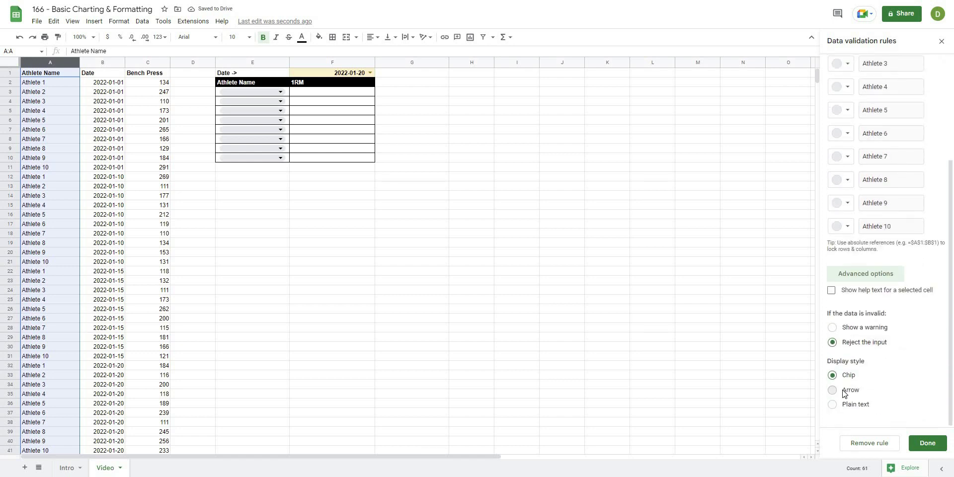
{"action": "left_click", "coordinate": [844, 392]}
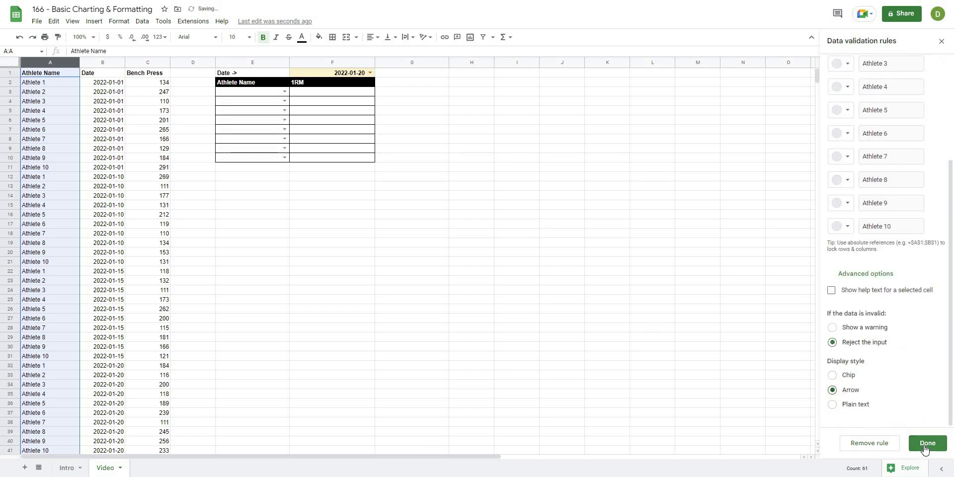
{"action": "left_click", "coordinate": [927, 443]}
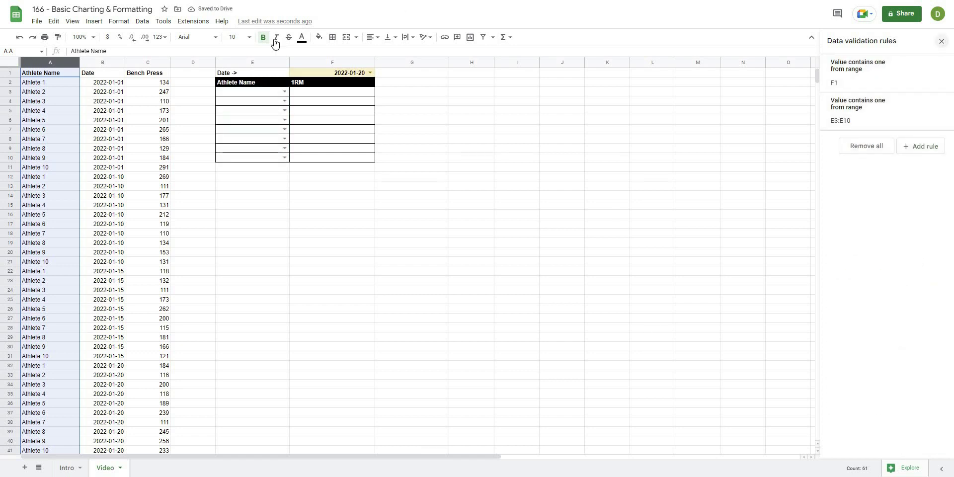
Step: Test the dropdowns by picking Athletes 2, 4, 7, 8 and 7 in E3:E7
{"action": "left_click", "coordinate": [284, 92]}
{"action": "left_click", "coordinate": [277, 113]}
{"action": "left_click", "coordinate": [284, 100]}
{"action": "left_click", "coordinate": [256, 149]}
{"action": "left_click", "coordinate": [285, 110]}
{"action": "left_click", "coordinate": [242, 196]}
{"action": "left_click", "coordinate": [285, 120]}
{"action": "left_click", "coordinate": [238, 218]}
{"action": "left_click", "coordinate": [284, 129]}
{"action": "left_click", "coordinate": [243, 213]}
Step: Delete the test names from E3:E7, leaving the dropdown cells empty
{"action": "left_click_drag", "start_coordinate": [242, 93], "coordinate": [243, 132]}
{"action": "key", "text": "Delete"}
{"action": "left_click", "coordinate": [314, 243]}
{"action": "left_click", "coordinate": [307, 94]}
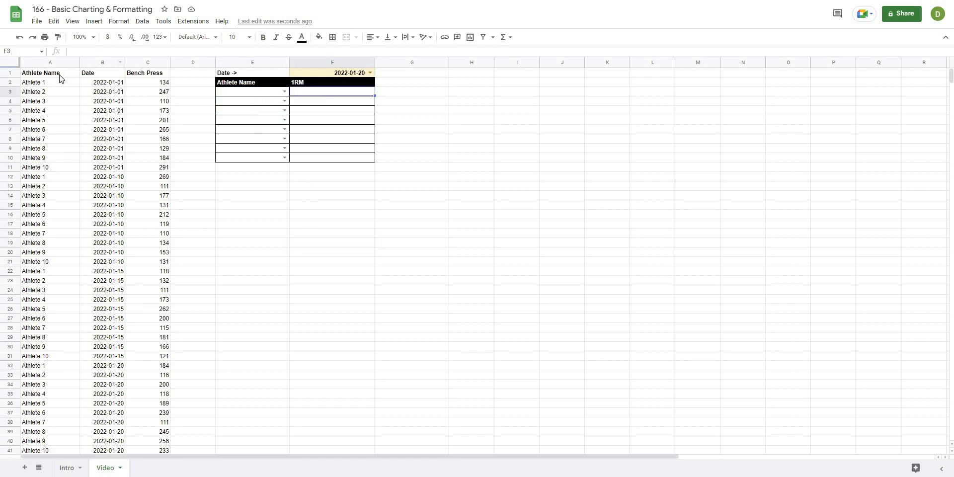
Step: Inspect the raw data's Date column and bench press rows 4–5
{"action": "left_click_drag", "start_coordinate": [50, 111], "coordinate": [142, 111]}
{"action": "left_click", "coordinate": [106, 60]}
{"action": "left_click", "coordinate": [137, 103]}
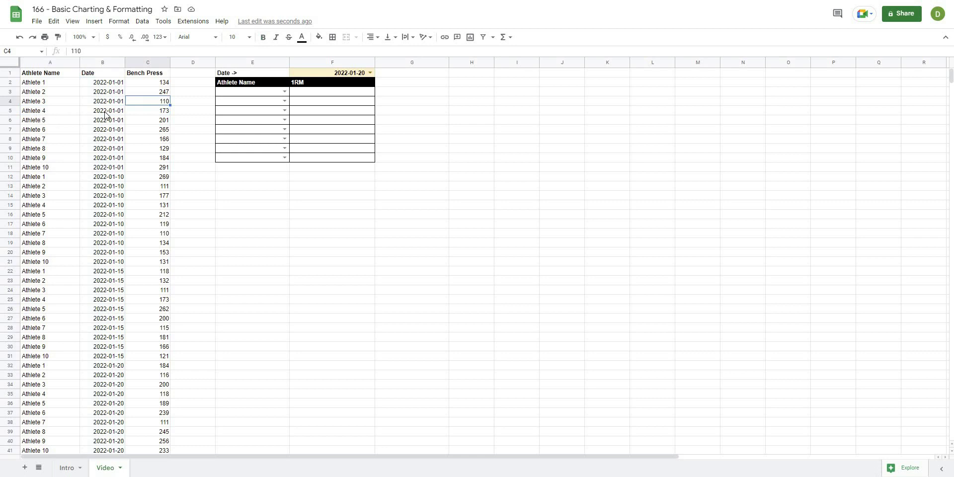
{"action": "left_click_drag", "start_coordinate": [110, 114], "coordinate": [153, 113]}
{"action": "left_click", "coordinate": [153, 110]}
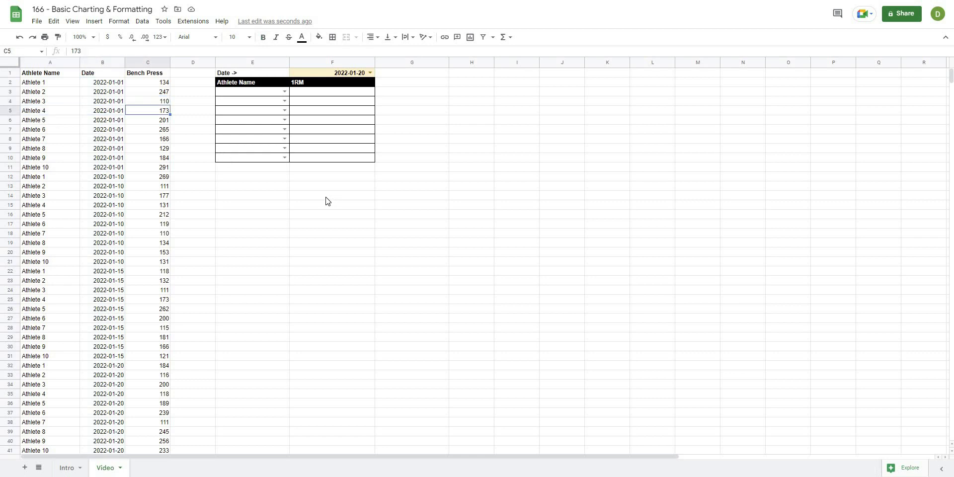
{"action": "left_click", "coordinate": [294, 196]}
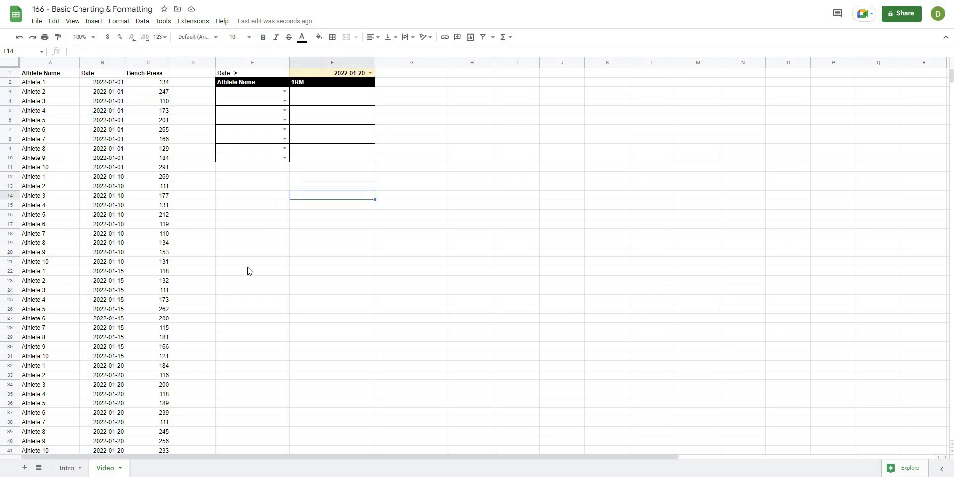
{"action": "key", "text": "Left"}
{"action": "key", "text": "Down"}
{"action": "key", "text": "Down"}
{"action": "key", "text": "Down"}
{"action": "key", "text": "Down"}
{"action": "key", "text": "Down"}
{"action": "key", "text": "Down"}
{"action": "key", "text": "Down"}
{"action": "key", "text": "Down"}
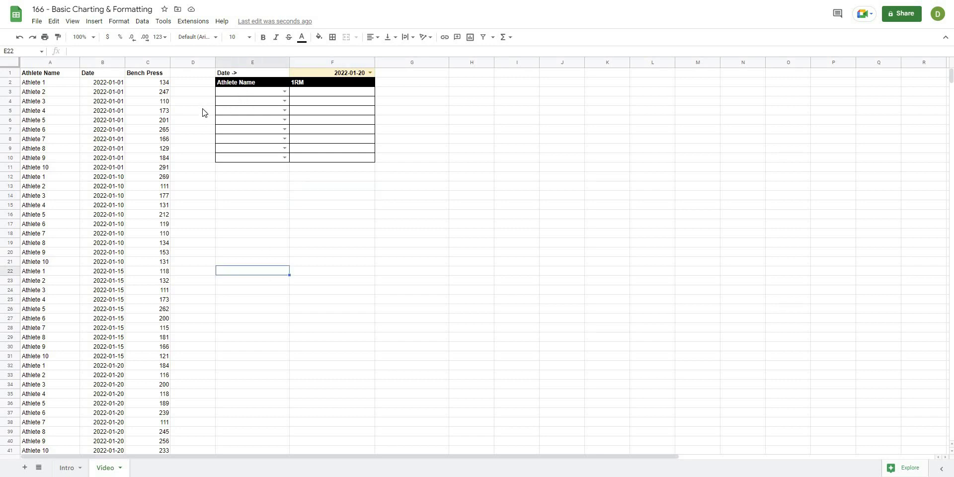
Step: Set E3 to Athlete 1 from its dropdown
{"action": "left_click", "coordinate": [284, 93]}
{"action": "left_click", "coordinate": [245, 102]}
{"action": "key", "text": "Tab"}
Step: Enter =filter(C:C, A:A = E3) in F3, spilling bench presses 134–144 into F3:F8
{"action": "left_click", "coordinate": [111, 47]}
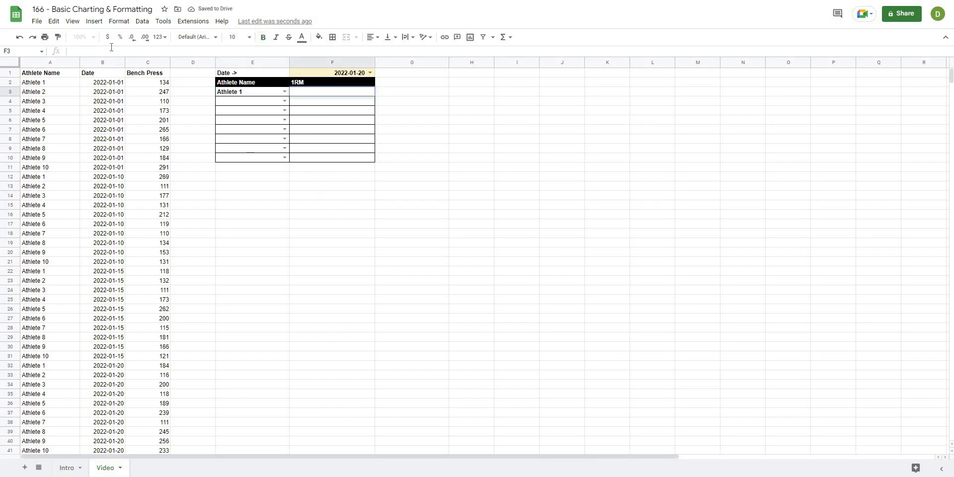
{"action": "type", "text": "=filter("}
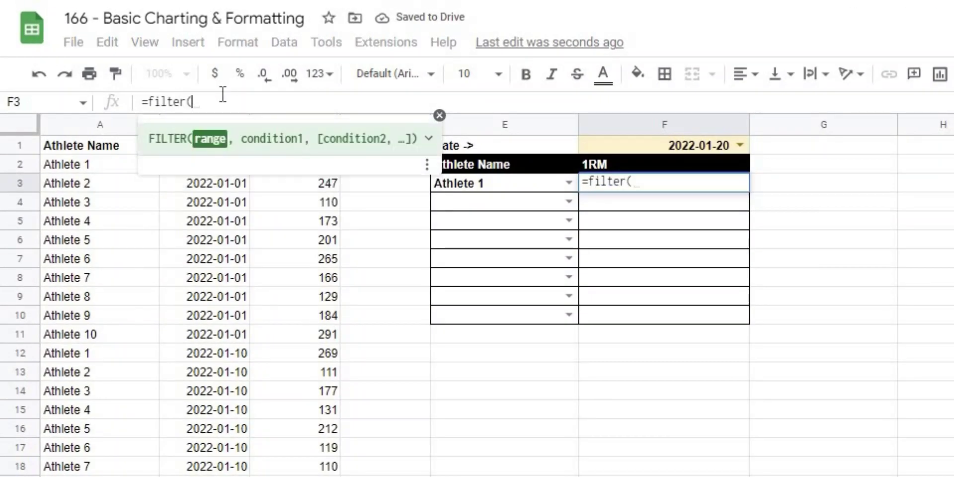
{"action": "left_click", "coordinate": [439, 119]}
{"action": "left_click", "coordinate": [306, 123]}
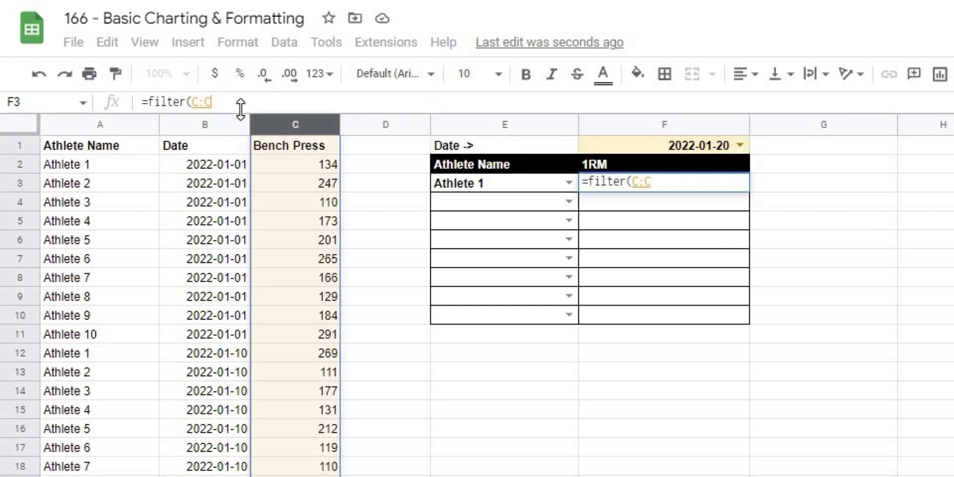
{"action": "type", "text": ","}
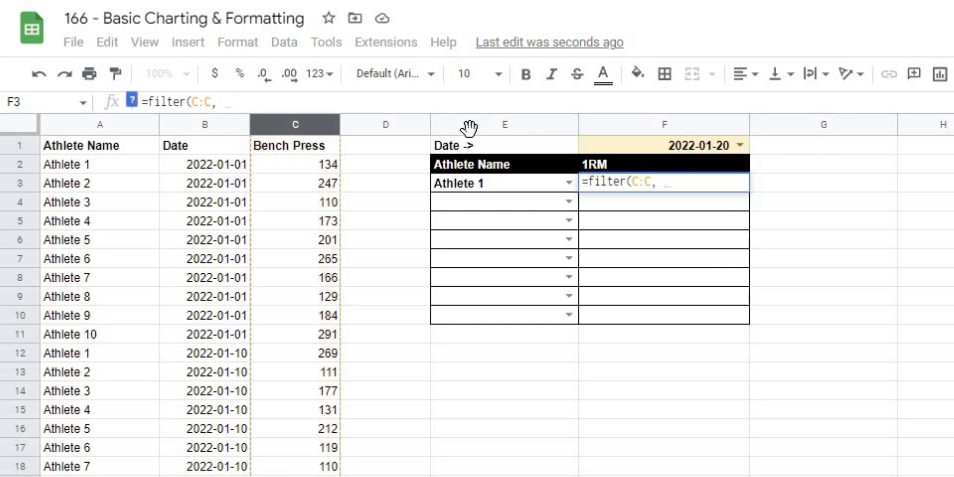
{"action": "left_click", "coordinate": [96, 126]}
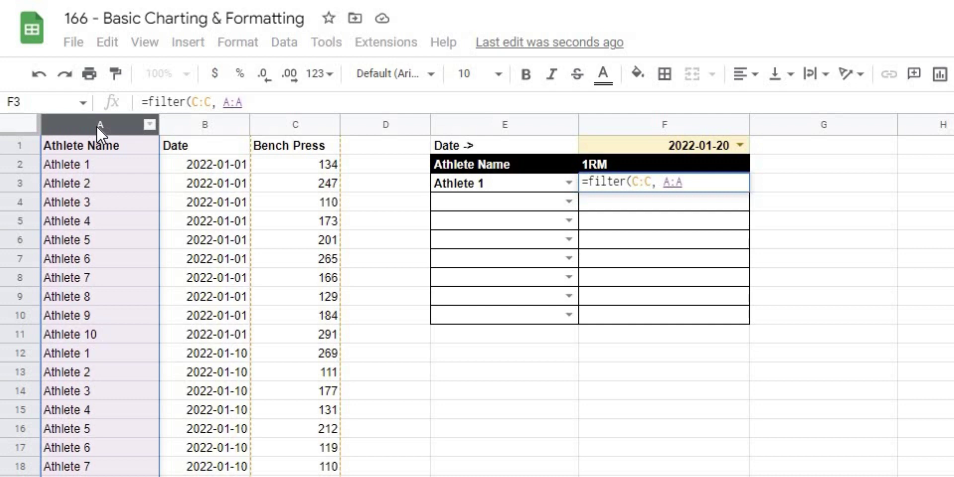
{"action": "type", "text": "="}
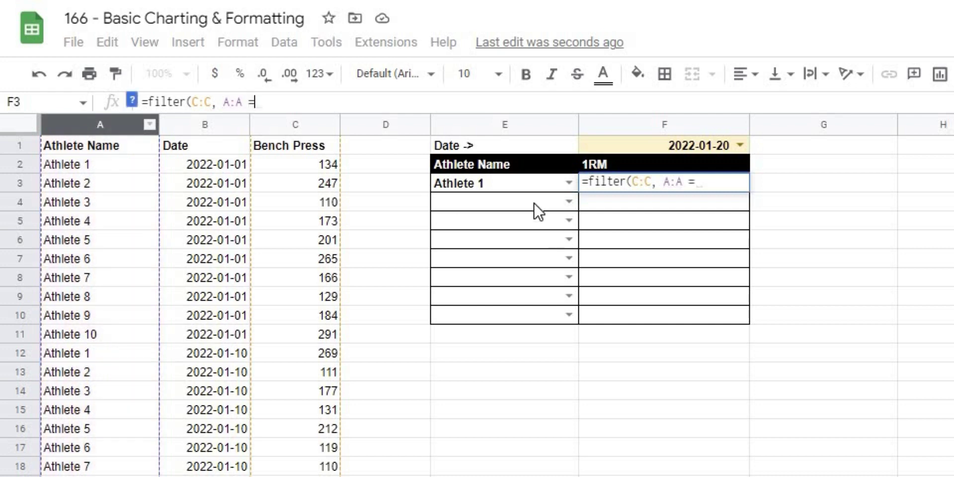
{"action": "left_click", "coordinate": [519, 193]}
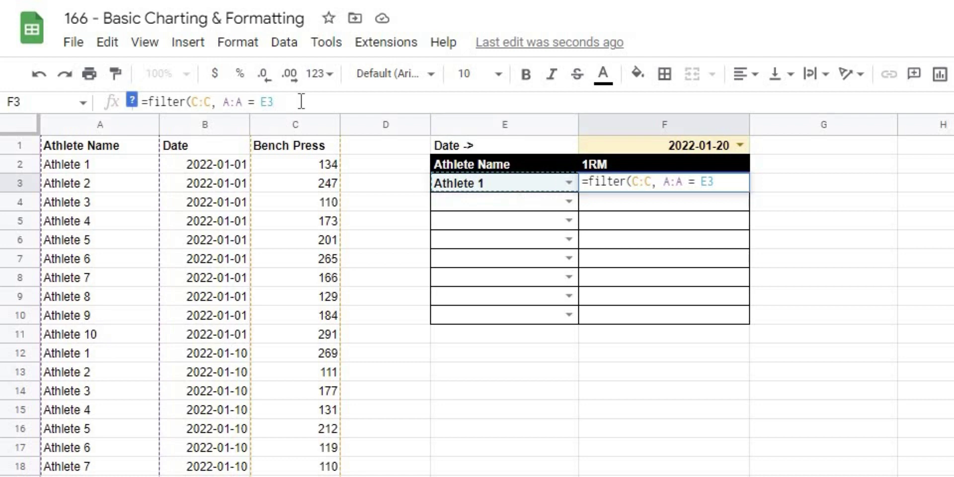
{"action": "type", "text": ")"}
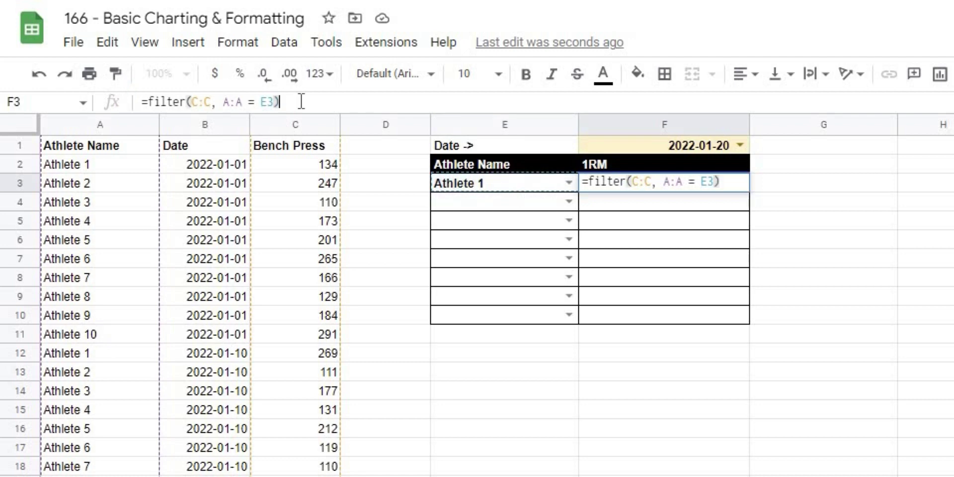
{"action": "key", "text": "Return"}
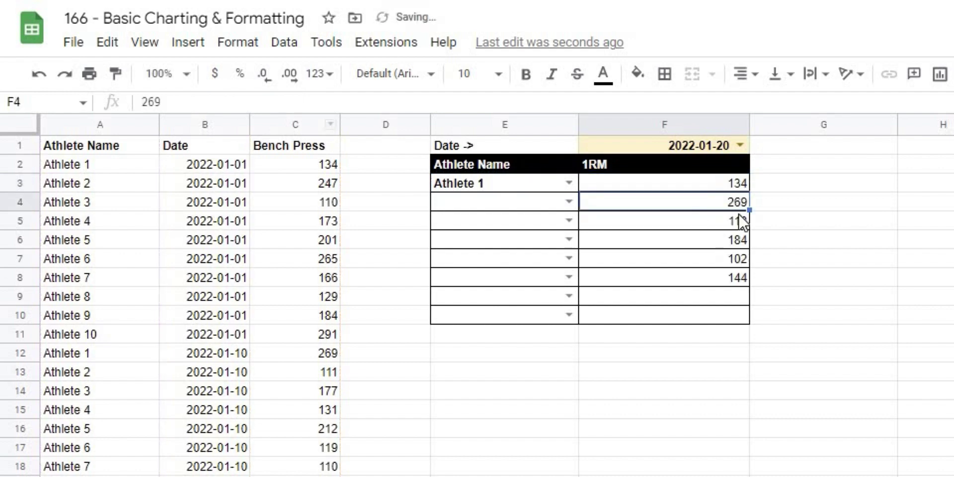
{"action": "key", "text": "Down"}
{"action": "left_click_drag", "start_coordinate": [706, 184], "coordinate": [703, 282]}
{"action": "left_click", "coordinate": [804, 318]}
Step: Add a second condition B:B = $F$1 to F3's filter formula
{"action": "left_click", "coordinate": [671, 183]}
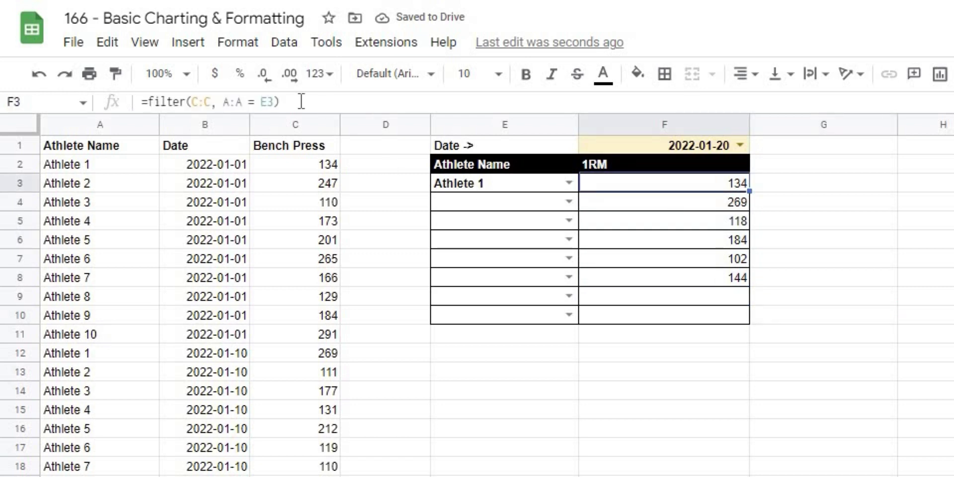
{"action": "left_click", "coordinate": [276, 102]}
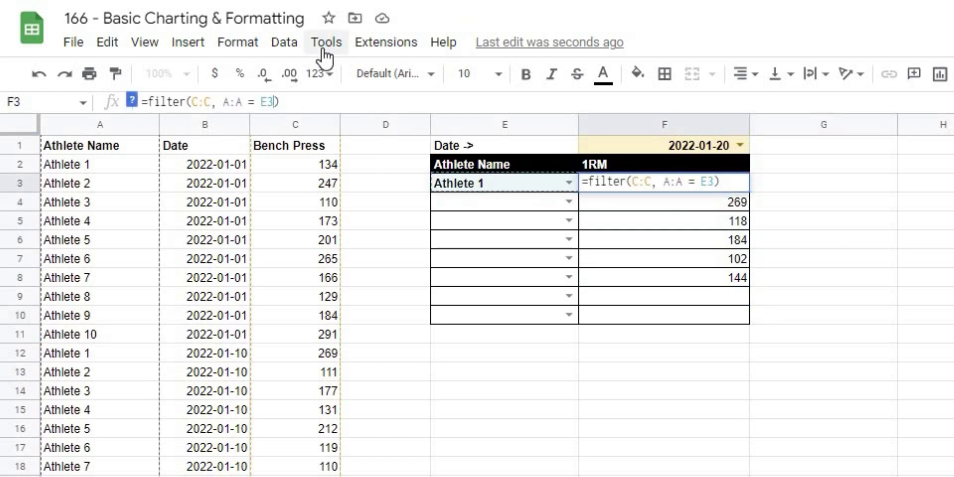
{"action": "type", "text": ","}
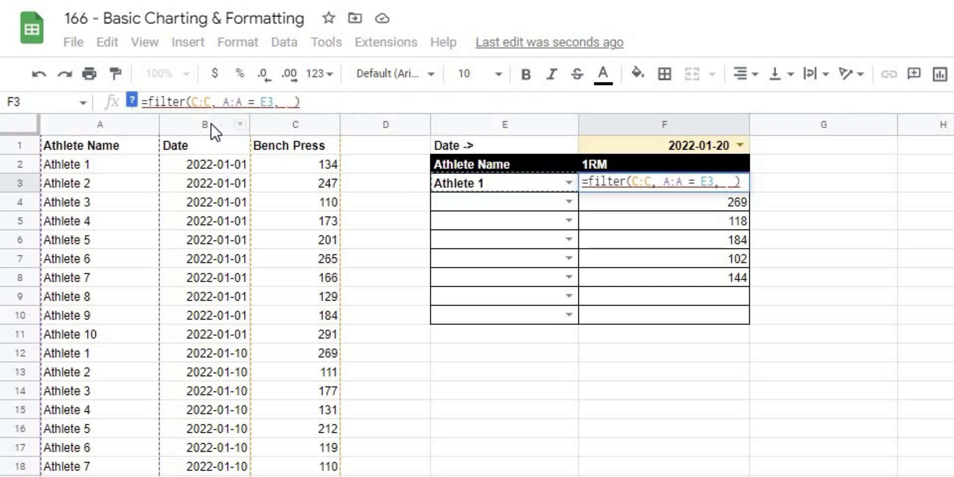
{"action": "left_click", "coordinate": [211, 125]}
{"action": "type", "text": "="}
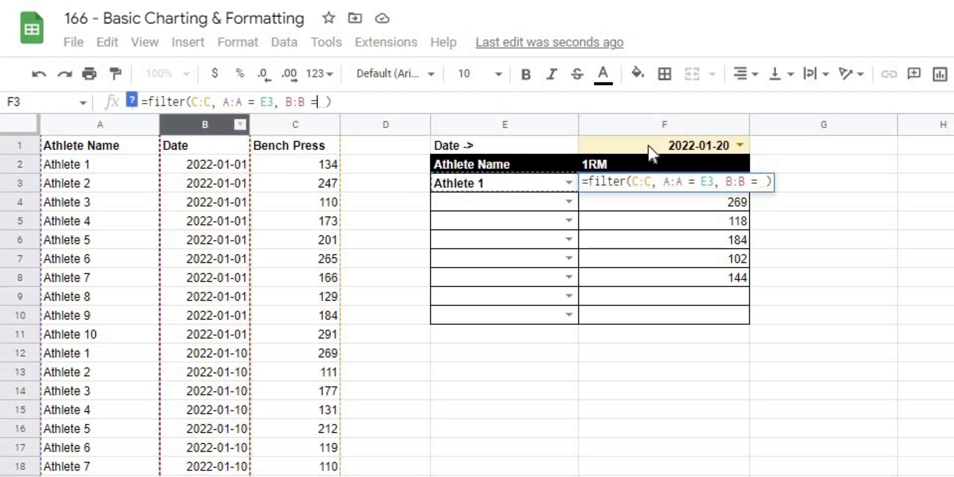
{"action": "left_click", "coordinate": [695, 145]}
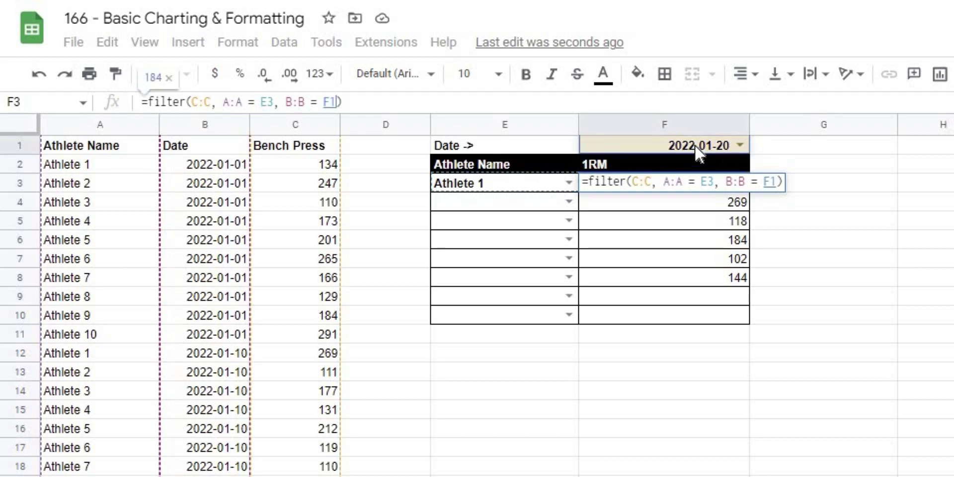
{"action": "key", "text": "F4"}
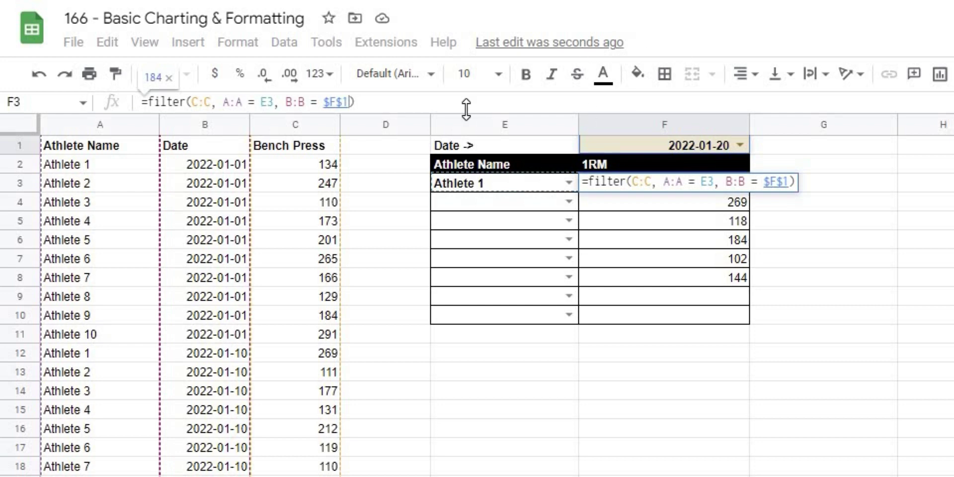
Step: Highlight the $F$1 reference and commit the formula, which now returns 184
{"action": "left_click", "coordinate": [326, 101]}
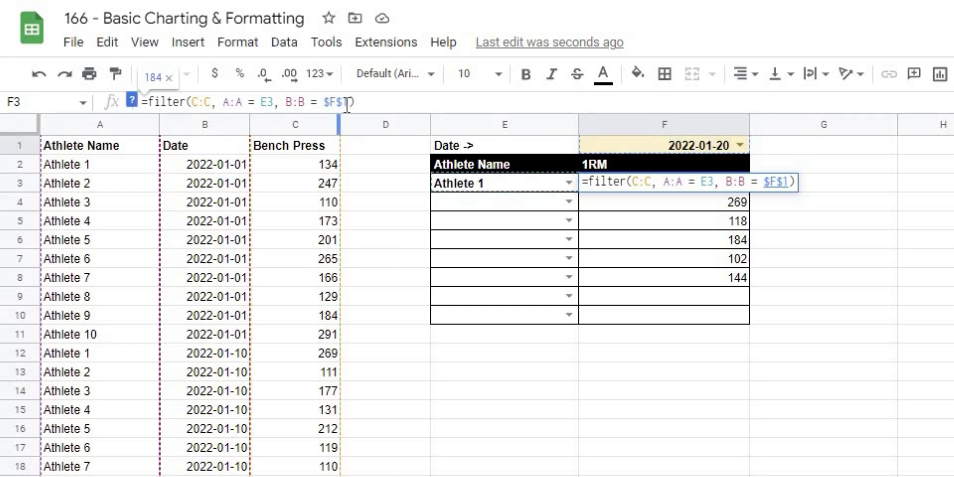
{"action": "double_click", "coordinate": [348, 103]}
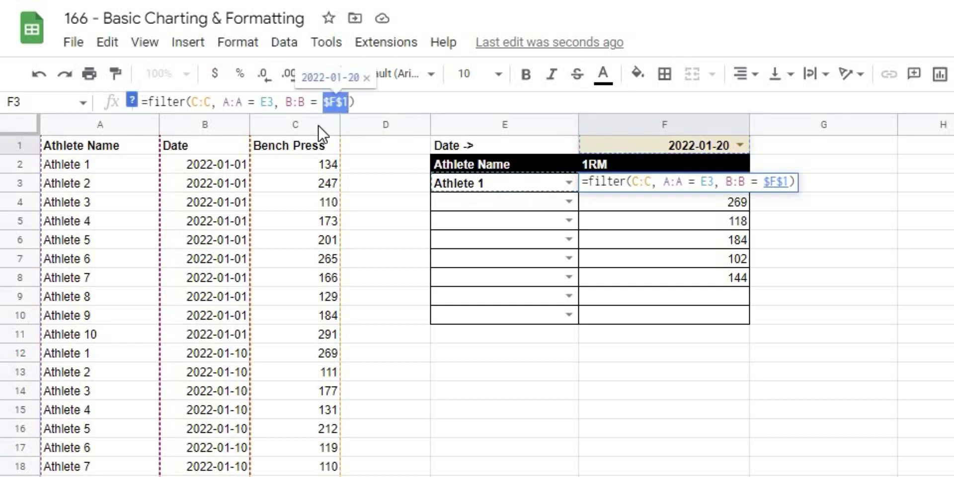
{"action": "left_click_drag", "start_coordinate": [322, 104], "coordinate": [349, 103]}
{"action": "left_click", "coordinate": [358, 102]}
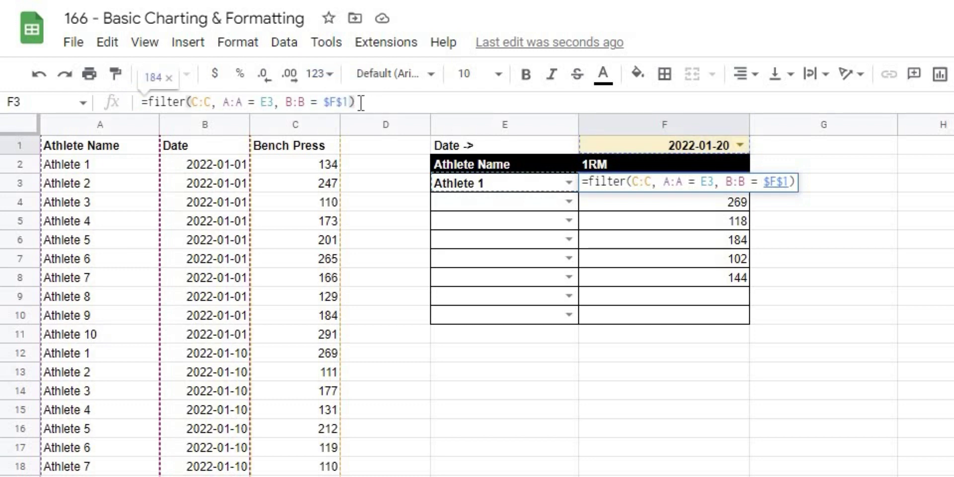
{"action": "key", "text": "Return"}
{"action": "key", "text": "Tab"}
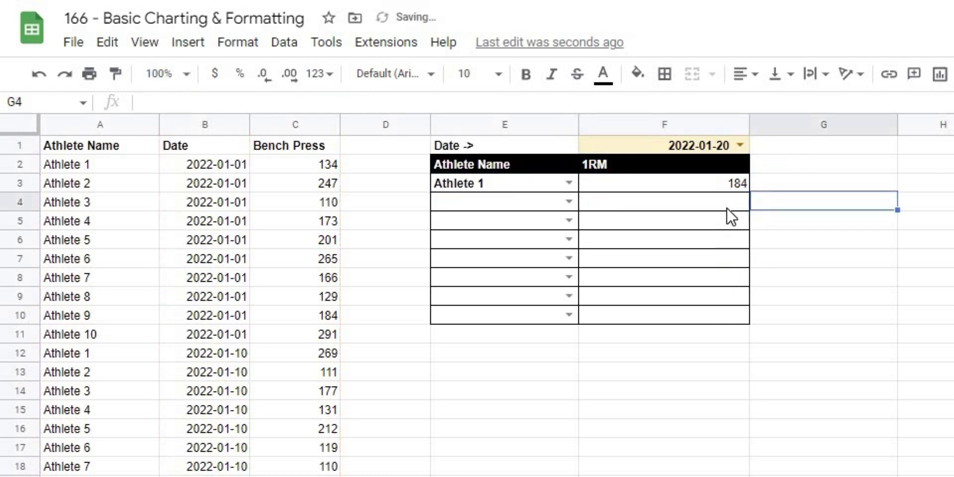
{"action": "left_click", "coordinate": [701, 187]}
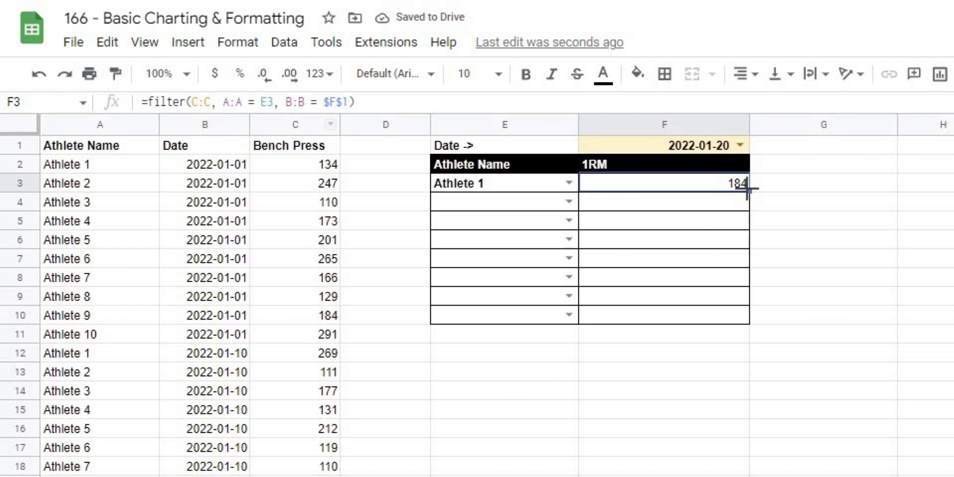
Step: Fill F3's formula down to F10, leaving #N/A in rows without a name
{"action": "left_click_drag", "start_coordinate": [749, 191], "coordinate": [787, 318]}
{"action": "left_click", "coordinate": [842, 312]}
{"action": "left_click", "coordinate": [689, 206]}
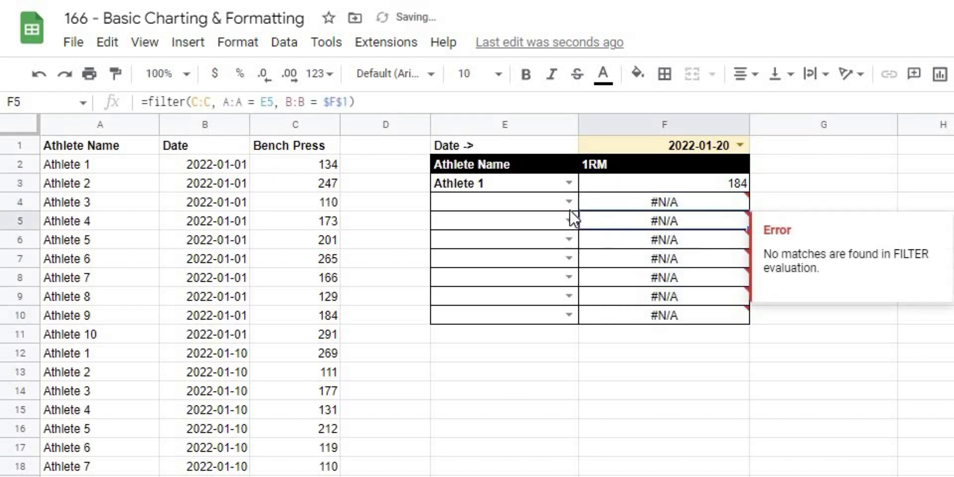
Step: Choose Athletes 2, 3, 5 and 4 in E4:E7, returning 116, 200, 189 and 118
{"action": "left_click", "coordinate": [569, 210]}
{"action": "key", "text": "Down"}
{"action": "key", "text": "Return"}
{"action": "key", "text": "Return"}
{"action": "key", "text": "Down"}
{"action": "key", "text": "Down"}
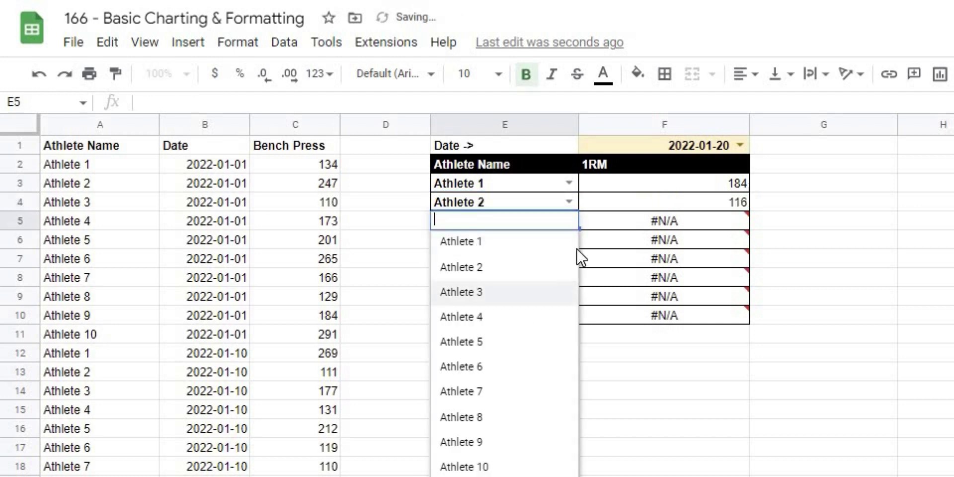
{"action": "key", "text": "Return"}
{"action": "key", "text": "Down"}
{"action": "key", "text": "Return"}
{"action": "key", "text": "Down"}
{"action": "key", "text": "Down"}
{"action": "key", "text": "Down"}
{"action": "key", "text": "Down"}
{"action": "key", "text": "Return"}
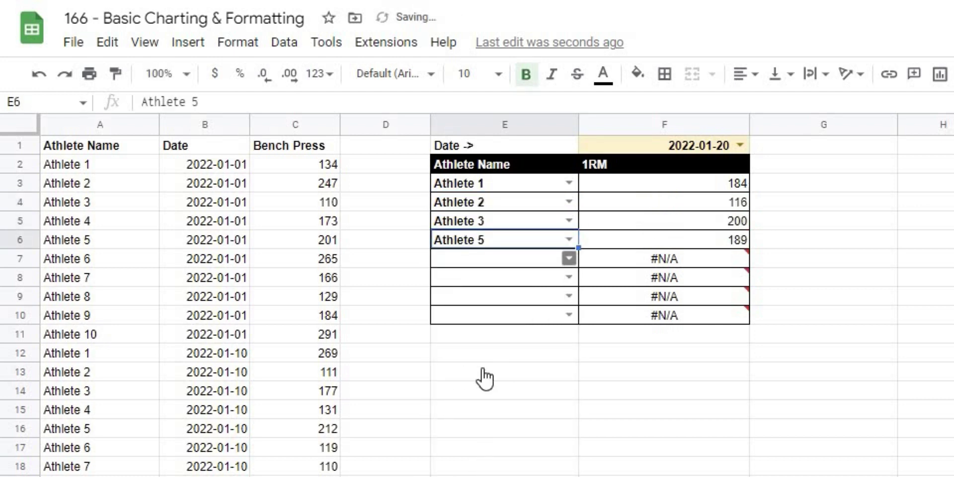
{"action": "left_click", "coordinate": [569, 258]}
{"action": "key", "text": "Down"}
{"action": "key", "text": "Down"}
{"action": "key", "text": "Down"}
{"action": "key", "text": "Return"}
{"action": "left_click", "coordinate": [835, 393]}
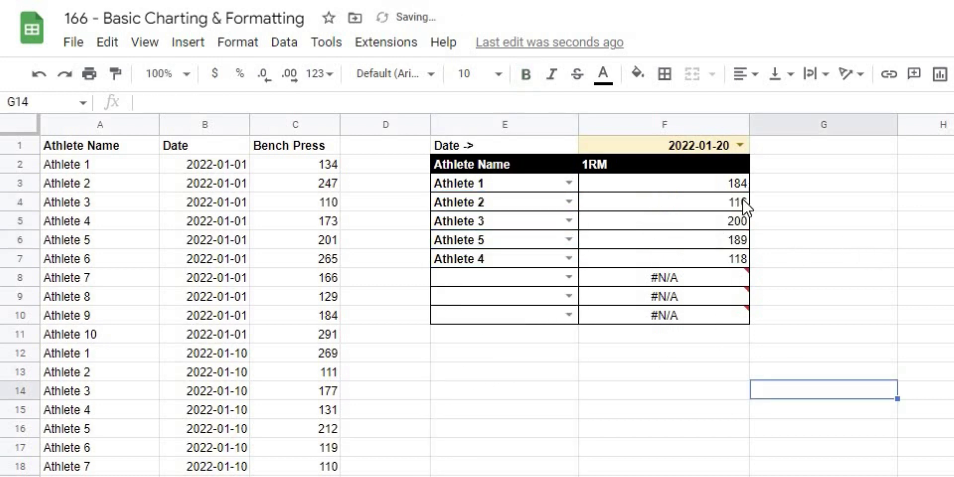
Step: Reselect F3 to display its filter formula
{"action": "left_click", "coordinate": [793, 258]}
{"action": "left_click", "coordinate": [712, 187]}
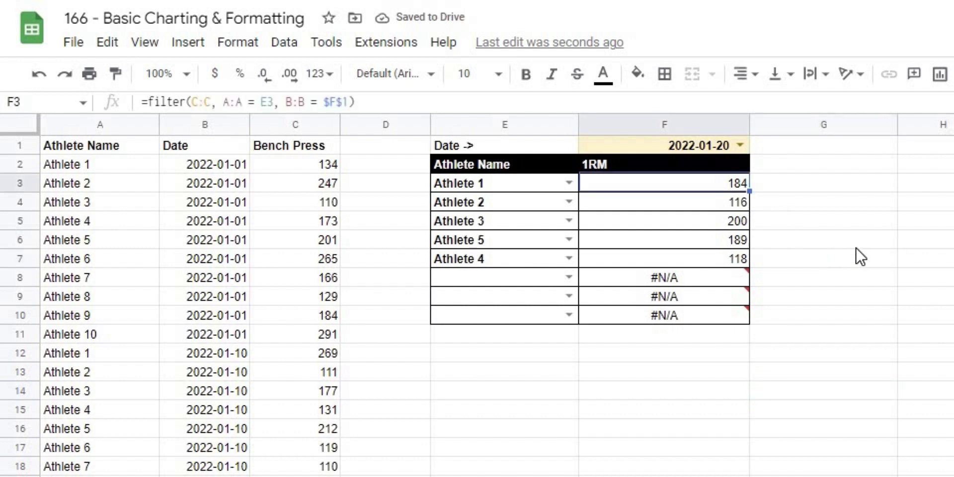
{"action": "left_click", "coordinate": [785, 218]}
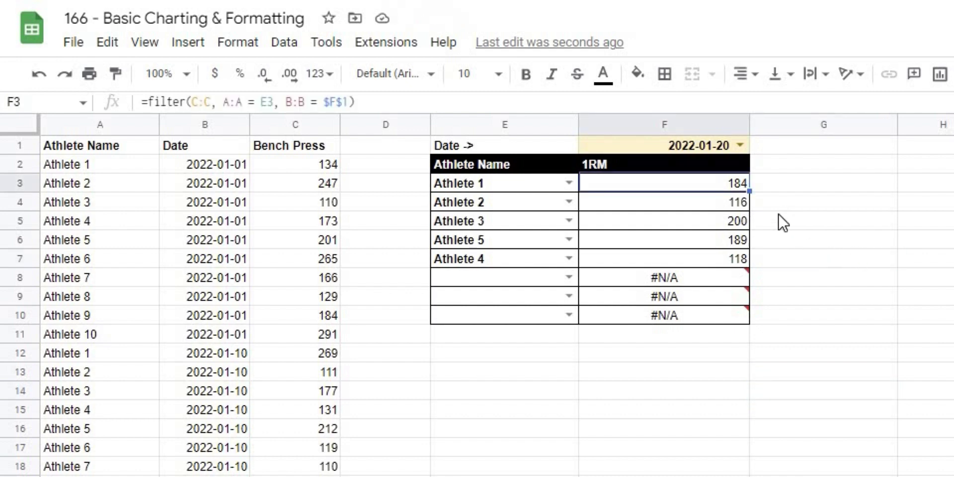
{"action": "left_click", "coordinate": [716, 192]}
Step: Wrap F3's formula as =iferror(filter(C:C, A:A = E3, B:B = $F$1), "")
{"action": "left_click", "coordinate": [147, 102]}
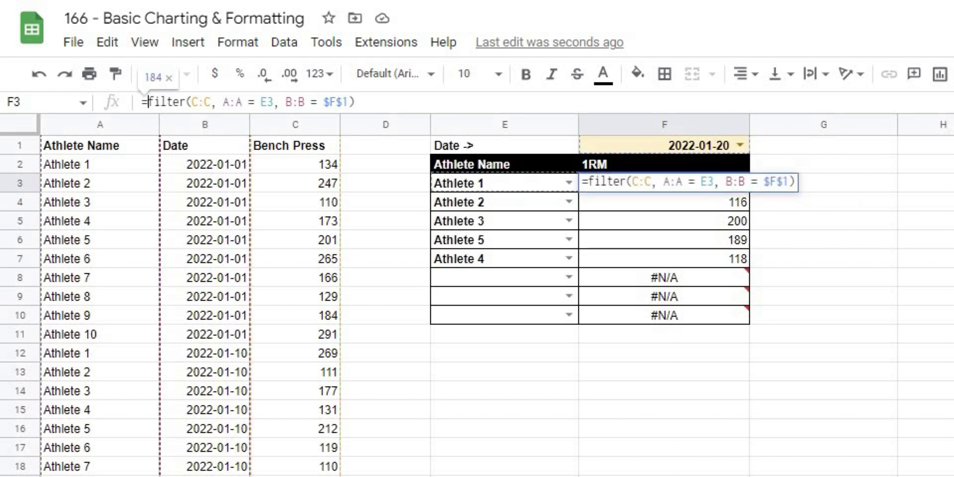
{"action": "type", "text": "iferror("}
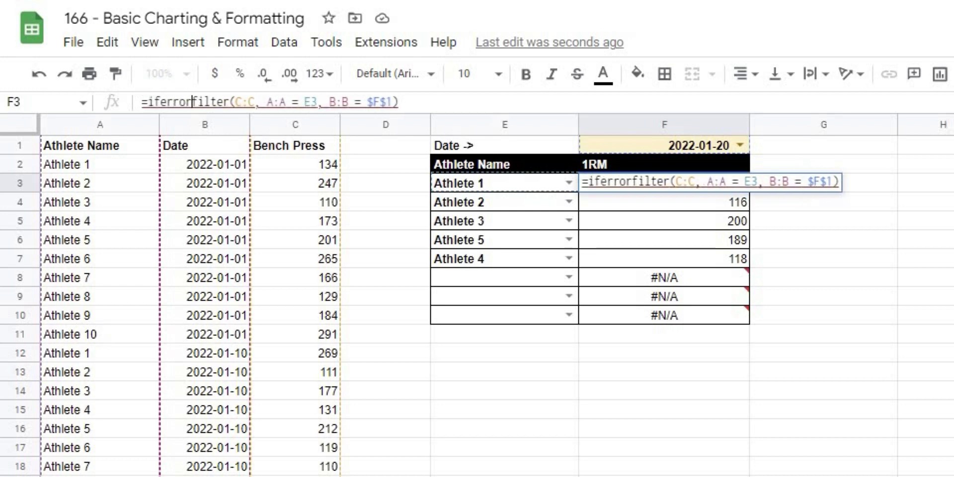
{"action": "left_click", "coordinate": [446, 99]}
{"action": "type", "text": ", "}
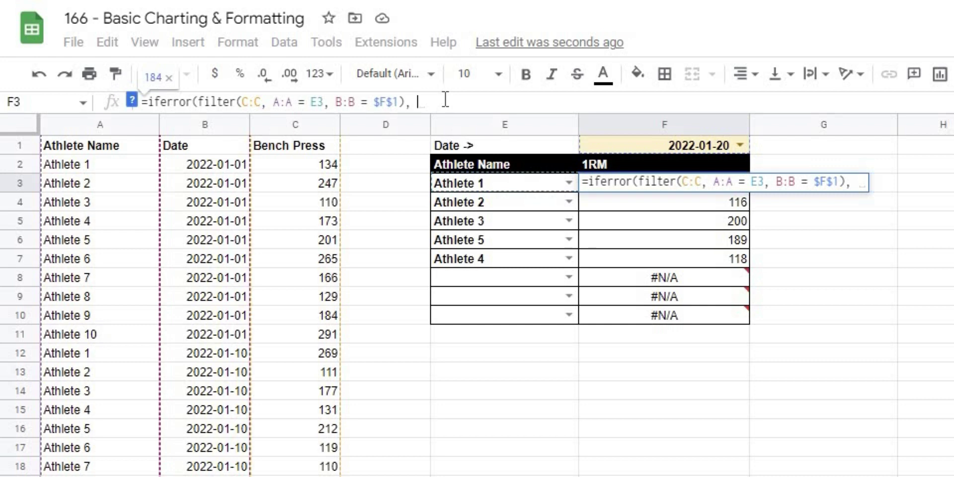
{"action": "type", "text": "\"\""}
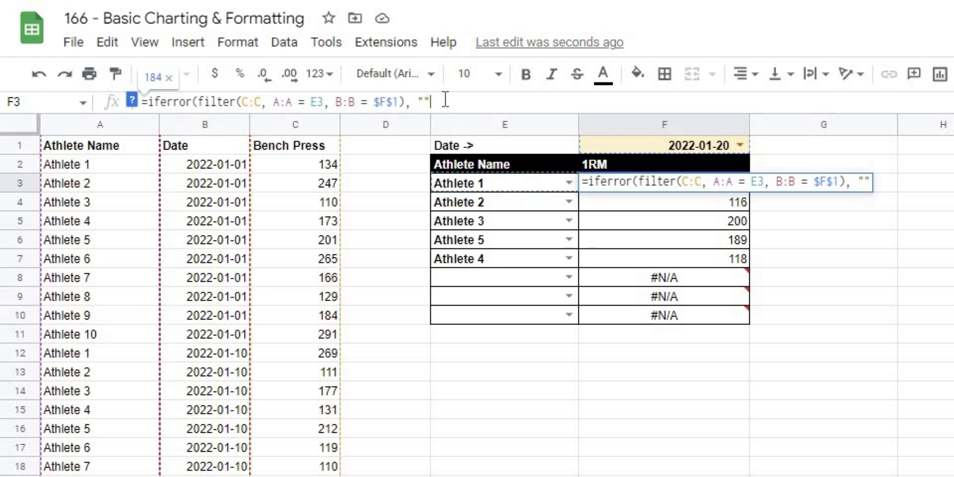
{"action": "type", "text": ")"}
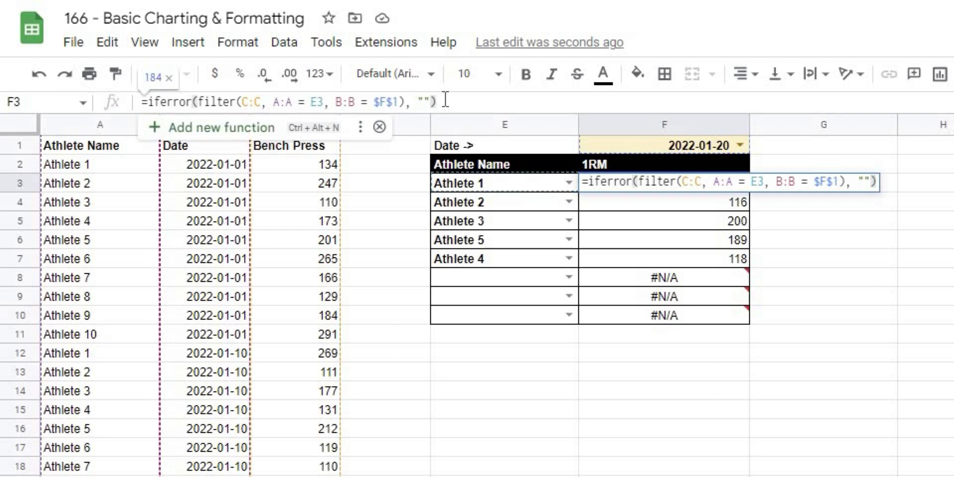
{"action": "key", "text": "Return"}
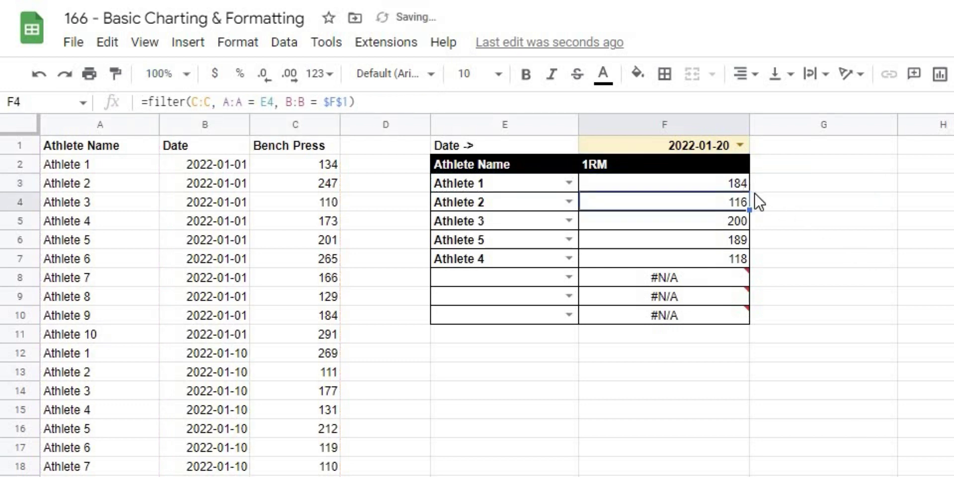
Step: Fill the error-checked F3 formula down through F10 so empty rows show blank
{"action": "left_click", "coordinate": [735, 185]}
{"action": "left_click_drag", "start_coordinate": [751, 192], "coordinate": [718, 323]}
{"action": "left_click", "coordinate": [894, 284]}
{"action": "left_click", "coordinate": [735, 397]}
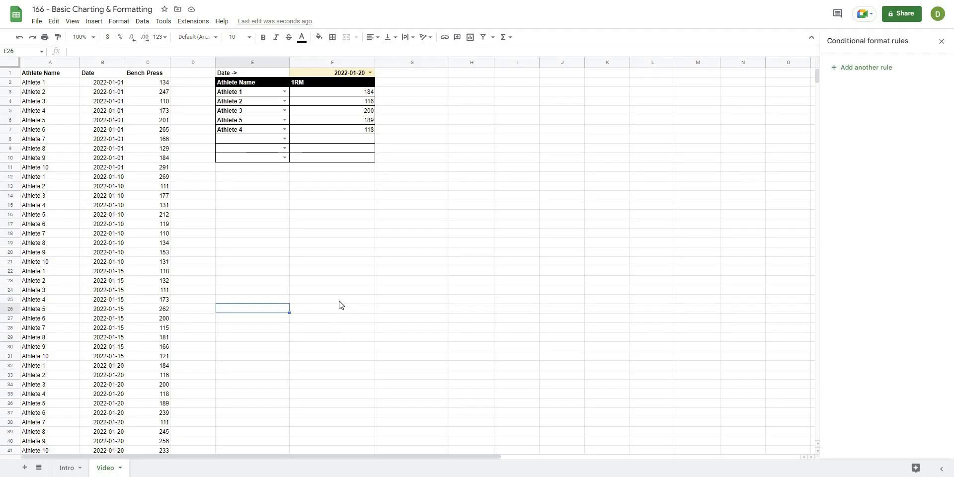
Step: Add a conditional colour-scale rule to F3:F10 using the red-white-green preset
{"action": "left_click", "coordinate": [682, 476]}
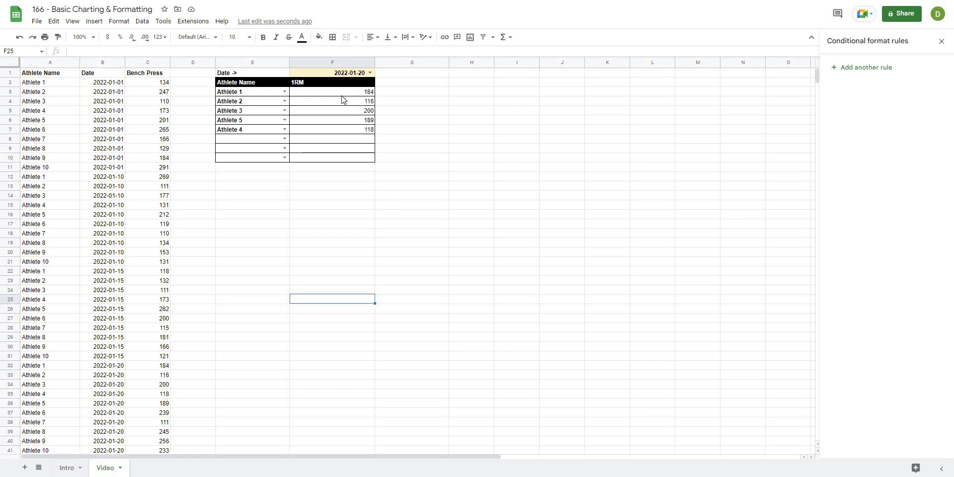
{"action": "left_click", "coordinate": [472, 147]}
{"action": "left_click_drag", "start_coordinate": [320, 95], "coordinate": [312, 159]}
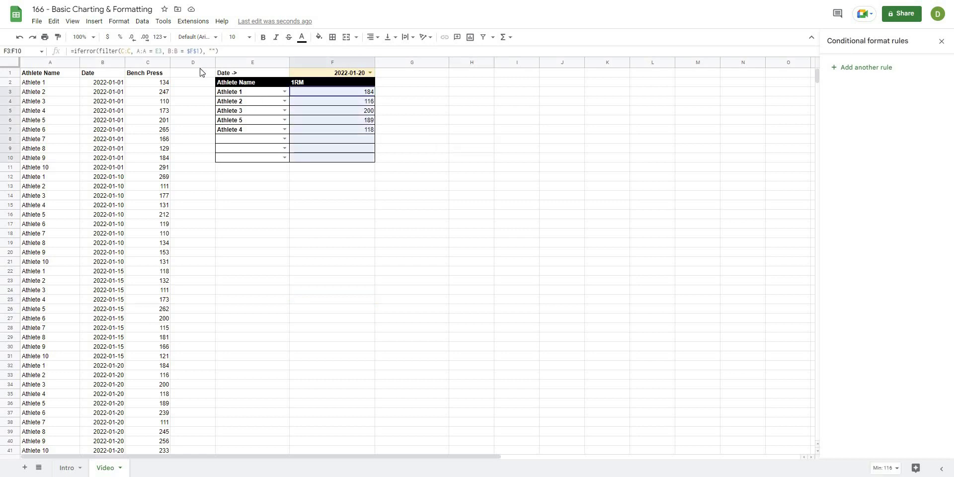
{"action": "left_click", "coordinate": [119, 21]}
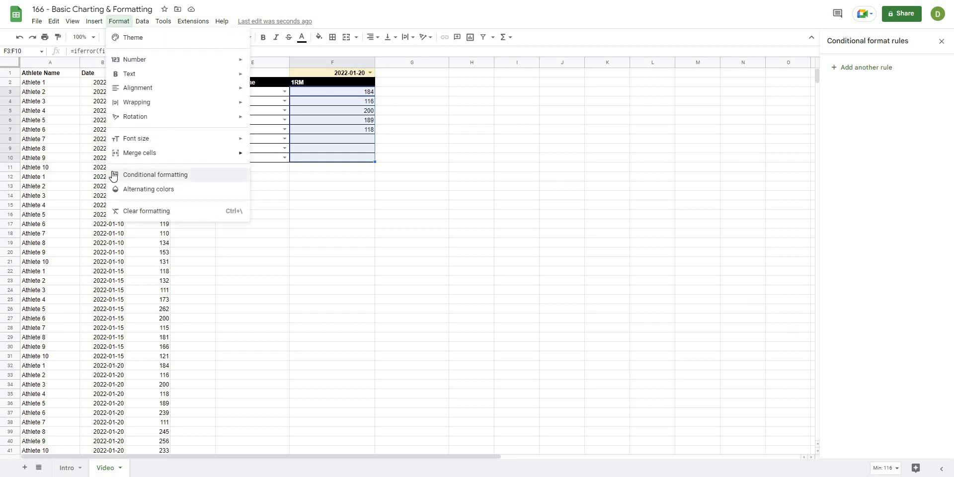
{"action": "left_click", "coordinate": [112, 174]}
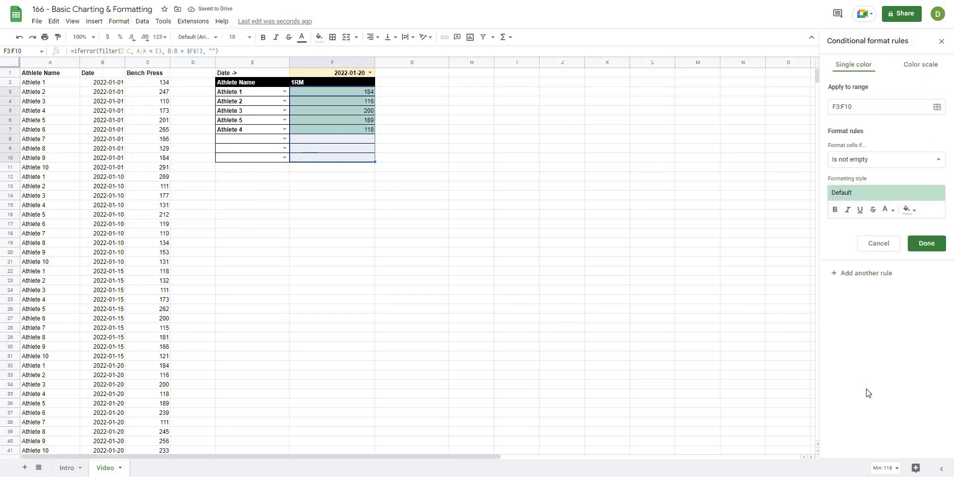
{"action": "left_click", "coordinate": [919, 64]}
{"action": "left_click", "coordinate": [874, 163]}
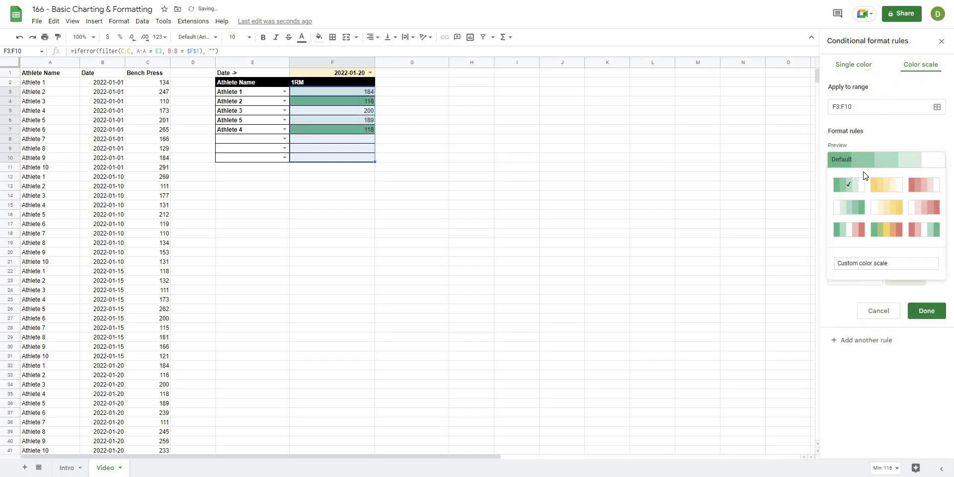
{"action": "left_click", "coordinate": [922, 231]}
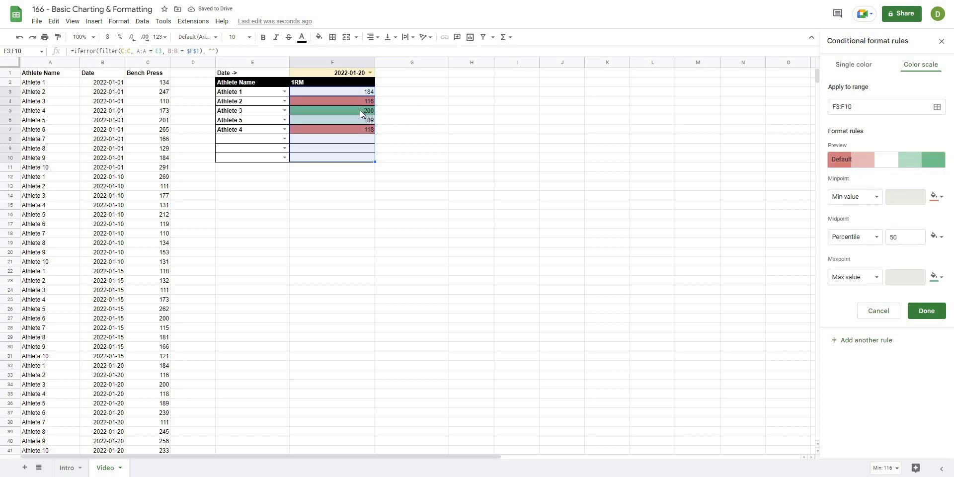
Step: Set the scale colours to pinker red minimum, light yellow midpoint and lighter green maximum
{"action": "left_click", "coordinate": [940, 198]}
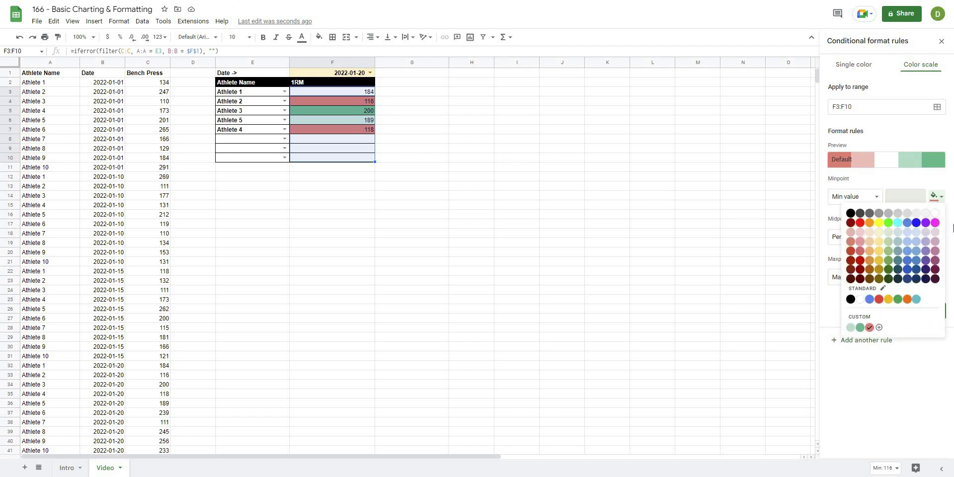
{"action": "left_click", "coordinate": [861, 242]}
{"action": "left_click", "coordinate": [940, 237]}
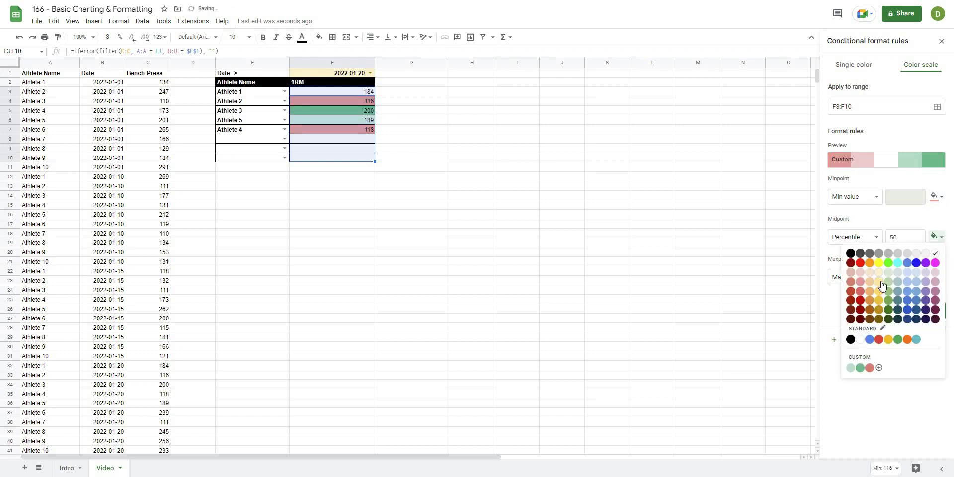
{"action": "left_click", "coordinate": [881, 282]}
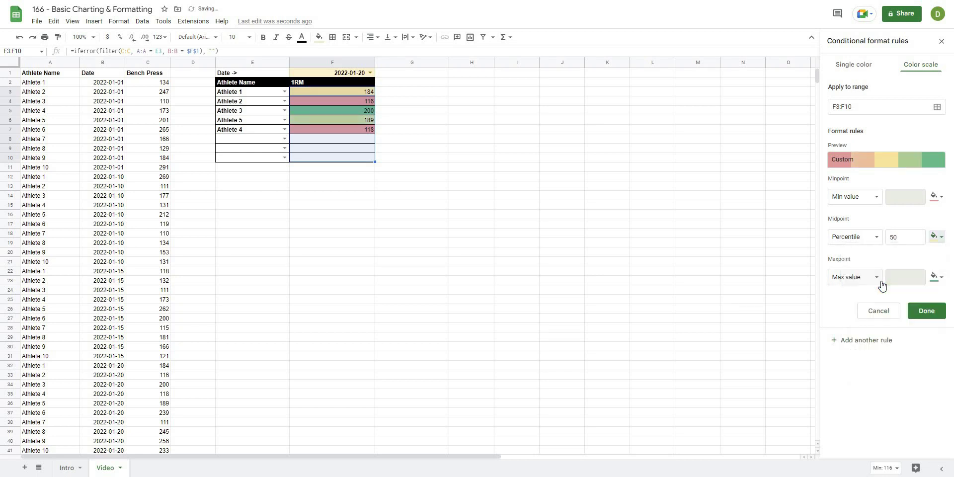
{"action": "left_click", "coordinate": [938, 277]}
{"action": "left_click", "coordinate": [893, 329]}
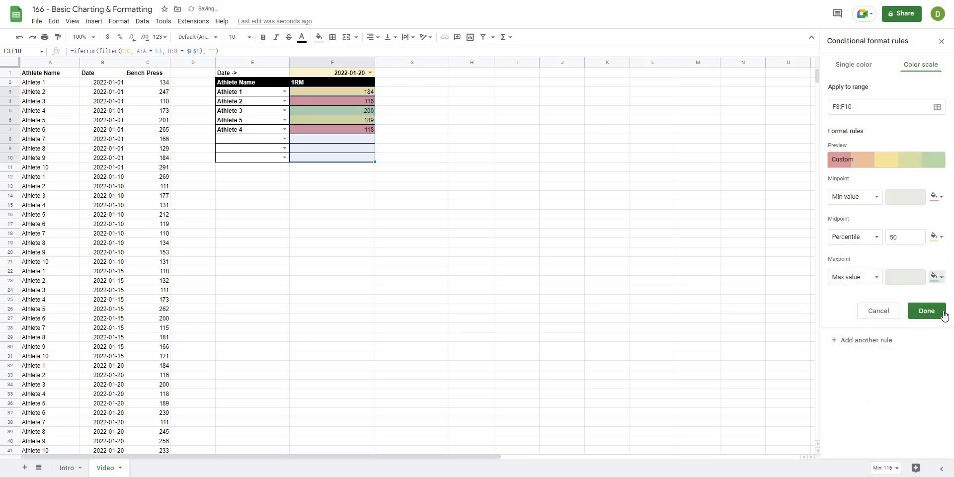
Step: Save the colour-scale rule and pick Athlete 7, 9 and 10 in E8, E9 and E10
{"action": "left_click", "coordinate": [926, 311]}
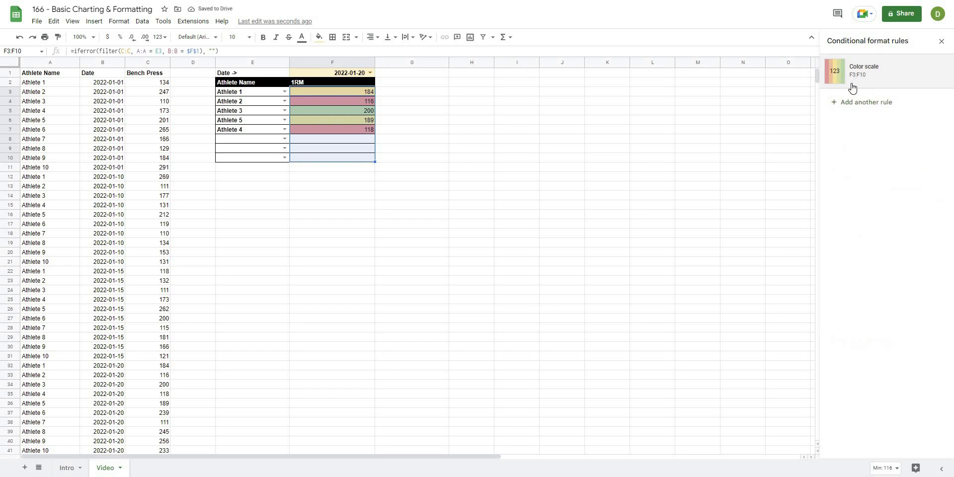
{"action": "left_click", "coordinate": [454, 140]}
{"action": "left_click", "coordinate": [284, 139]}
{"action": "key", "text": "Return"}
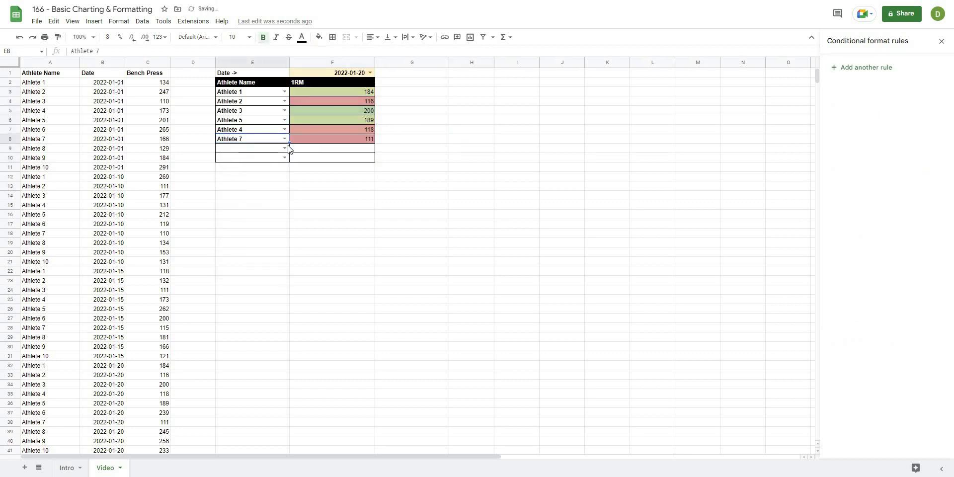
{"action": "key", "text": "Return"}
{"action": "key", "text": "Down"}
{"action": "key", "text": "Down"}
{"action": "key", "text": "Down"}
{"action": "key", "text": "Down"}
{"action": "key", "text": "Down"}
{"action": "key", "text": "Down"}
{"action": "key", "text": "Down"}
{"action": "key", "text": "Down"}
{"action": "key", "text": "Down"}
{"action": "key", "text": "Return"}
{"action": "left_click", "coordinate": [285, 158]}
{"action": "left_click", "coordinate": [238, 279]}
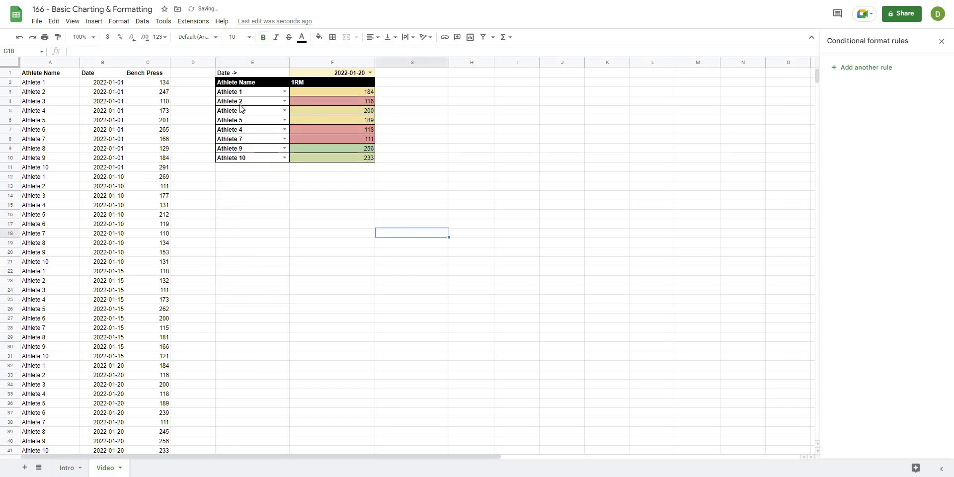
Step: Check that the new 1RM values in F8:F10 are shaded by the colour scale
{"action": "left_click_drag", "start_coordinate": [240, 104], "coordinate": [232, 159]}
{"action": "left_click", "coordinate": [356, 204]}
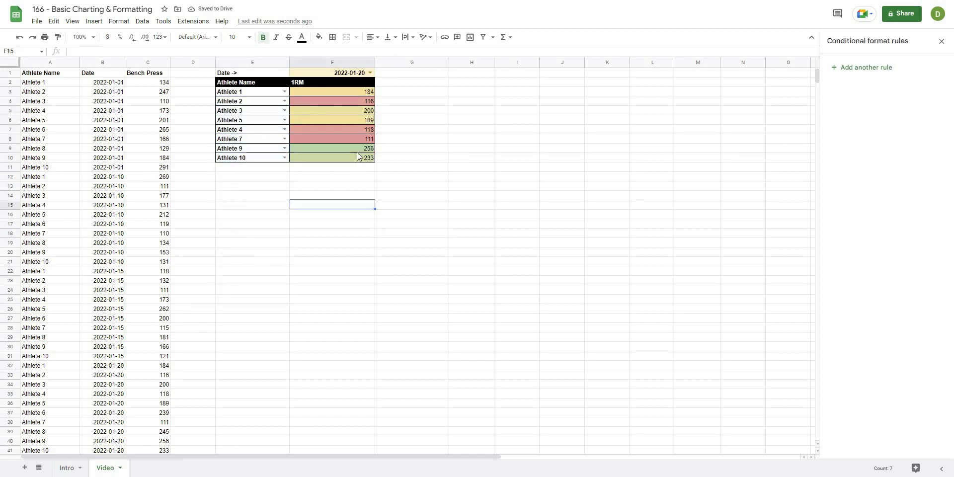
{"action": "left_click", "coordinate": [358, 157]}
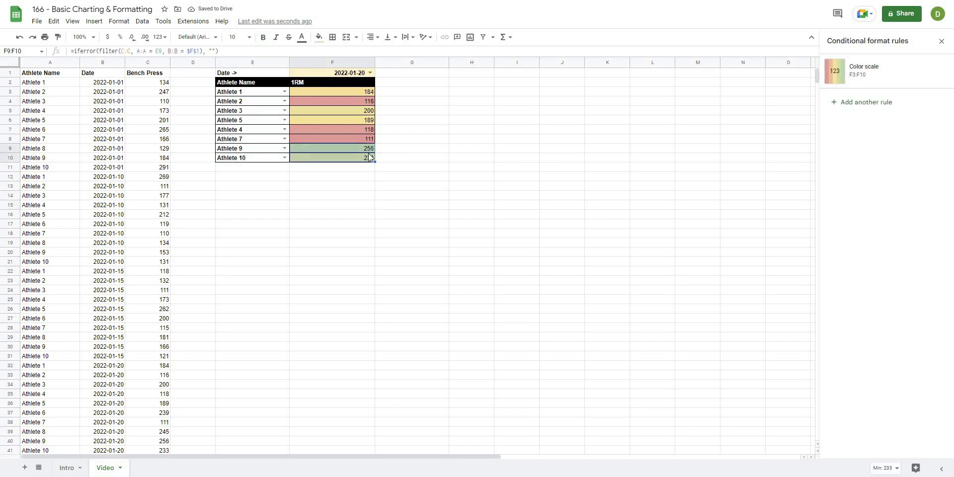
{"action": "left_click", "coordinate": [440, 149]}
{"action": "left_click", "coordinate": [370, 157]}
{"action": "left_click", "coordinate": [420, 139]}
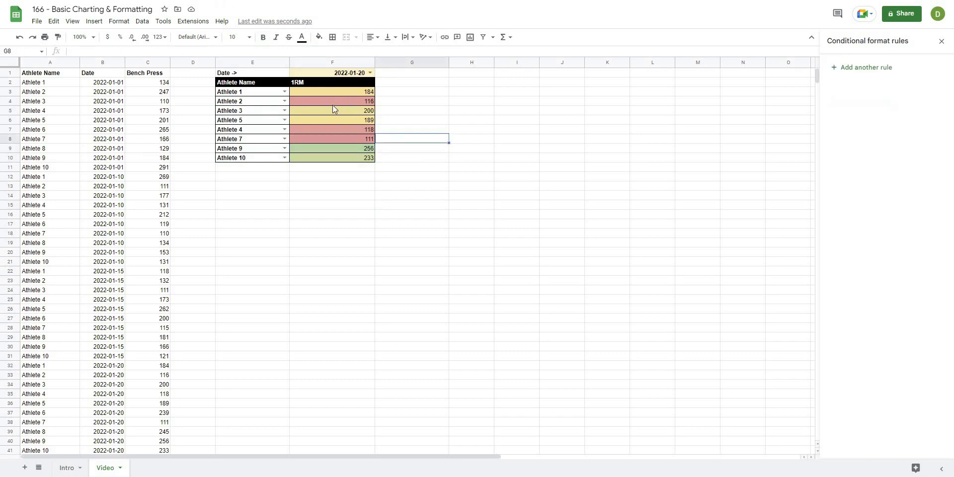
Step: Check F8's shading, then select the athlete and 1RM table E3:F10
{"action": "left_click", "coordinate": [321, 138]}
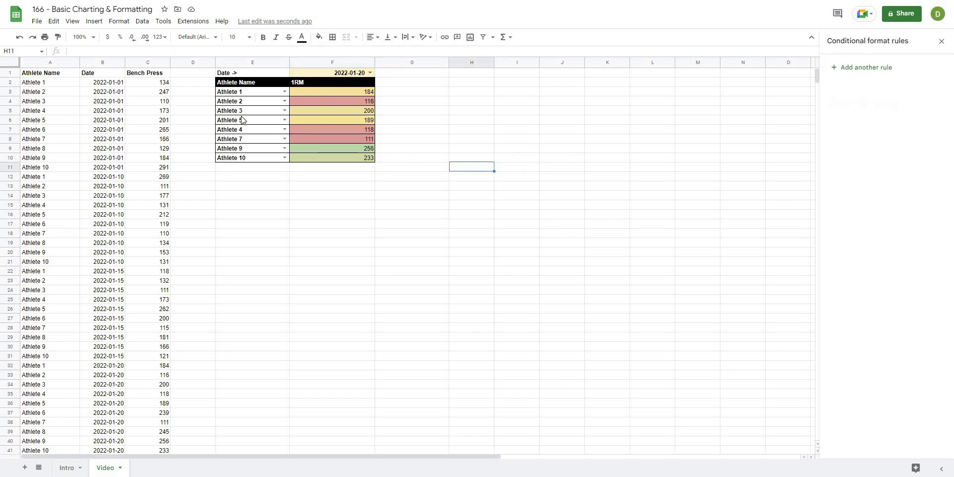
{"action": "left_click", "coordinate": [232, 196]}
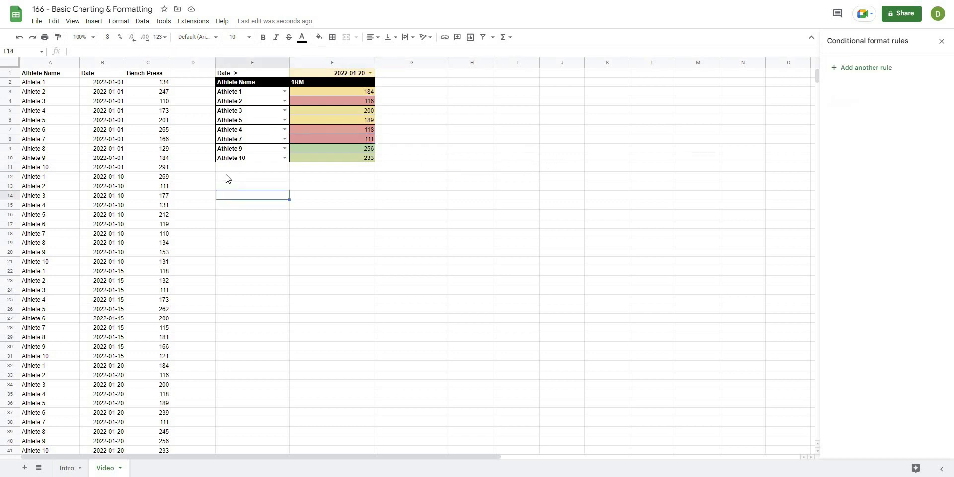
{"action": "left_click_drag", "start_coordinate": [228, 92], "coordinate": [319, 166]}
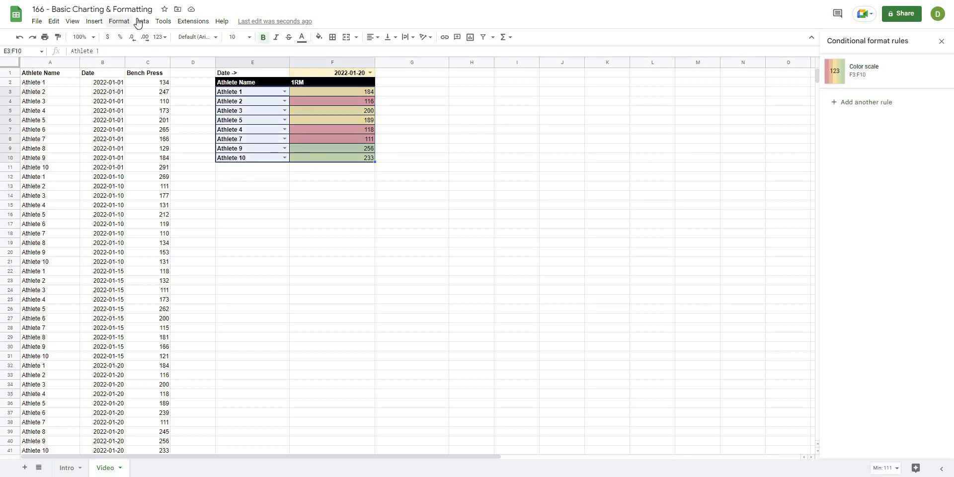
Step: Insert a column chart from E3:F10 and enlarge it wider and taller below the table
{"action": "left_click", "coordinate": [93, 22]}
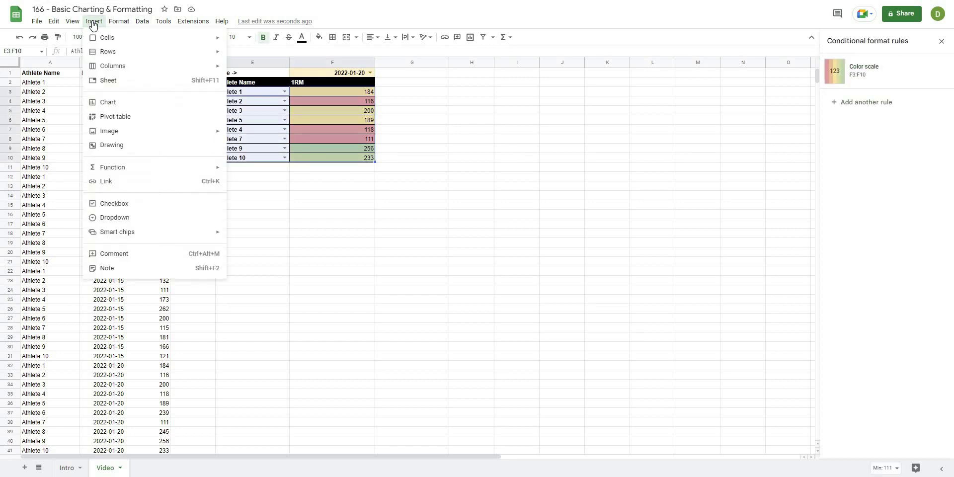
{"action": "key", "text": "Return"}
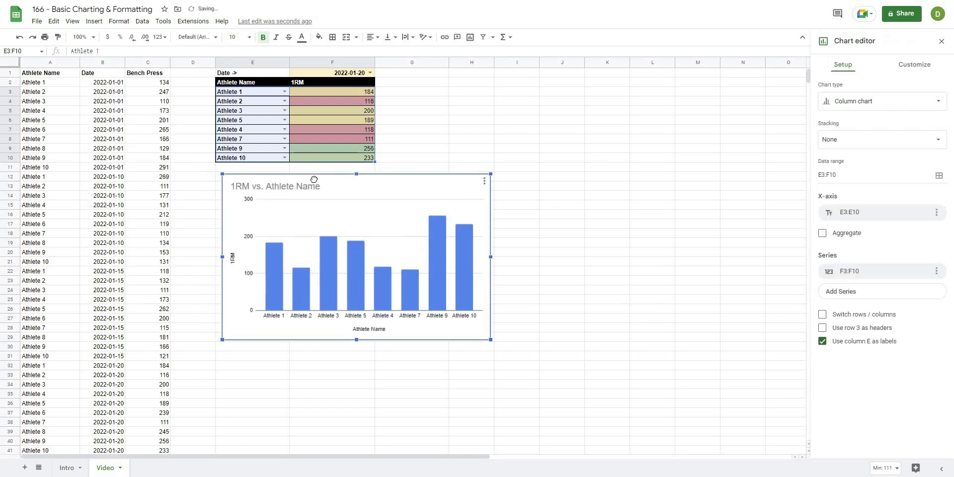
{"action": "left_click_drag", "start_coordinate": [313, 179], "coordinate": [313, 180]}
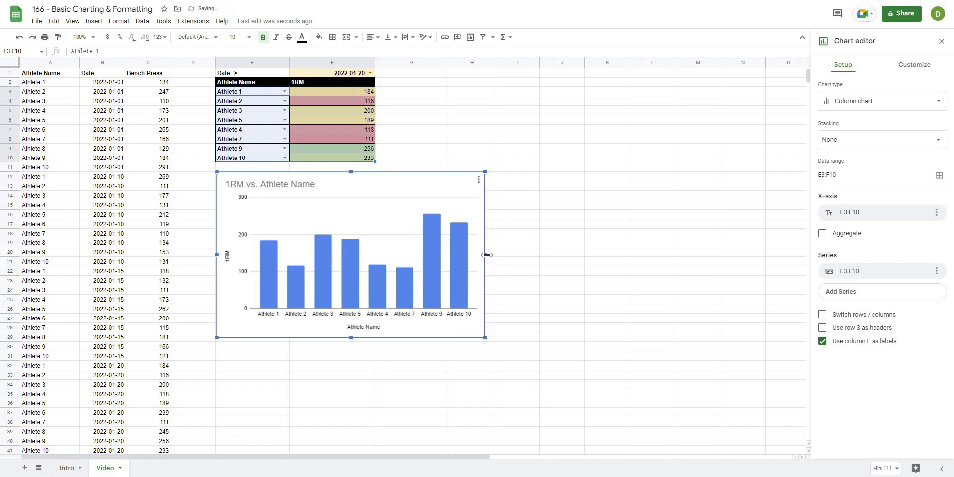
{"action": "left_click_drag", "start_coordinate": [506, 295], "coordinate": [599, 288]}
{"action": "left_click_drag", "start_coordinate": [408, 338], "coordinate": [404, 393]}
Step: Open the chart editor for the new chart
{"action": "left_click", "coordinate": [404, 388]}
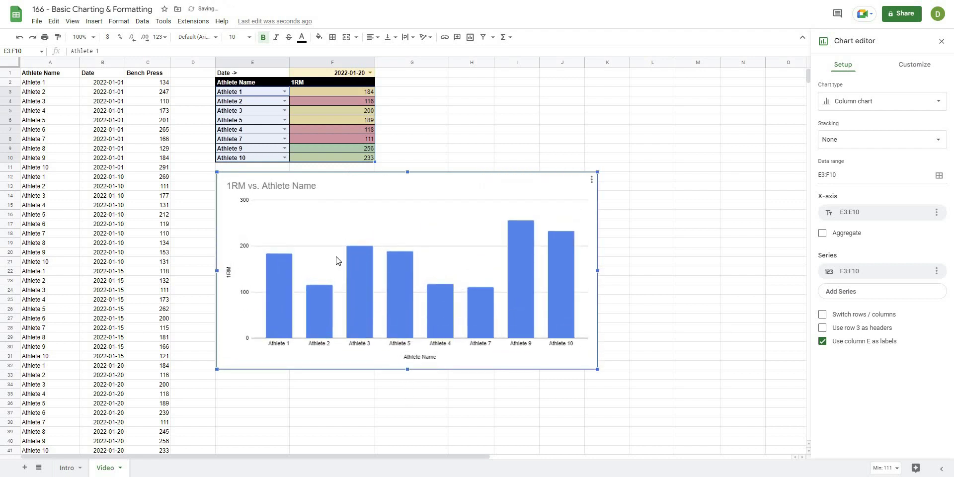
{"action": "left_click", "coordinate": [348, 187]}
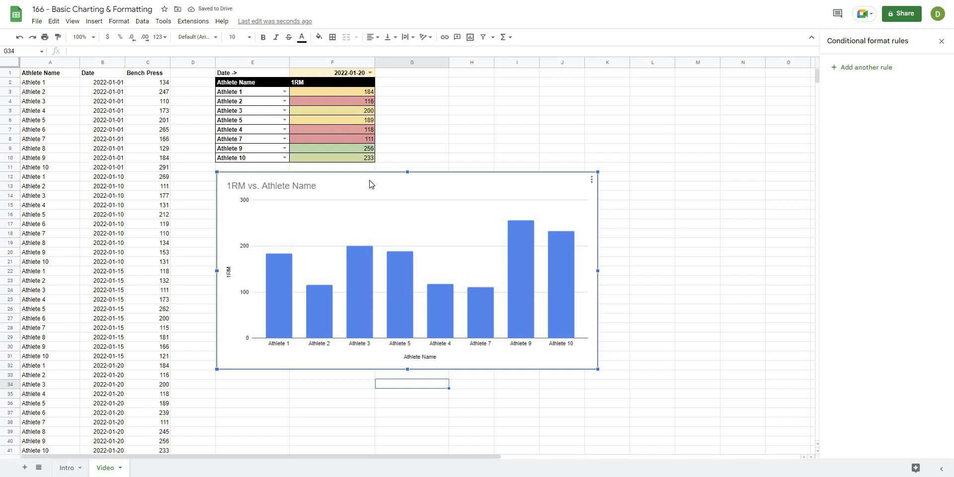
{"action": "double_click", "coordinate": [369, 184]}
{"action": "left_click", "coordinate": [928, 105]}
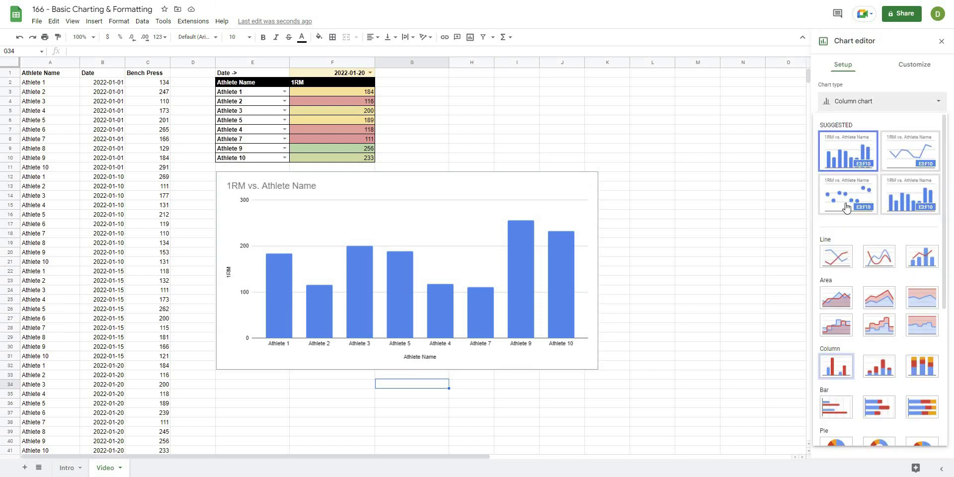
{"action": "scroll", "coordinate": [848, 208], "scroll_direction": "down", "scroll_amount": 6}
{"action": "scroll", "coordinate": [875, 189], "scroll_direction": "up", "scroll_amount": 8}
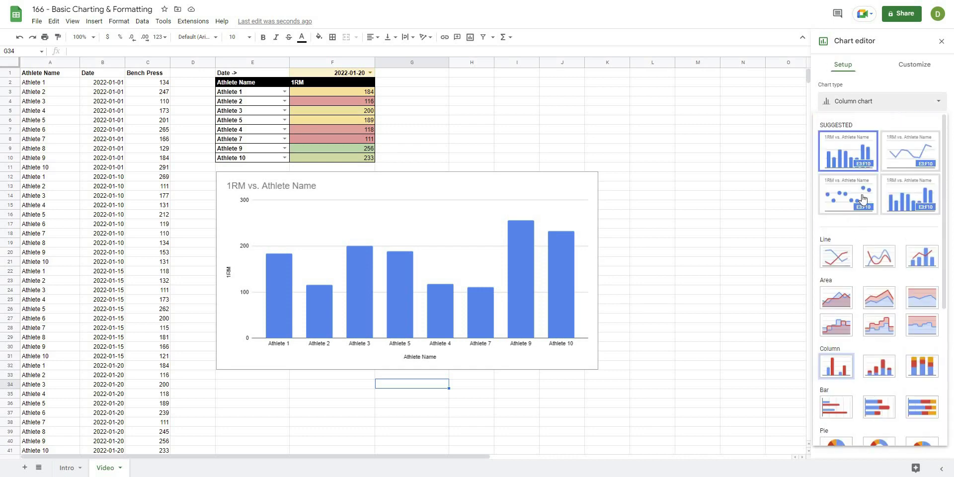
{"action": "left_click", "coordinate": [913, 161]}
{"action": "left_click", "coordinate": [847, 106]}
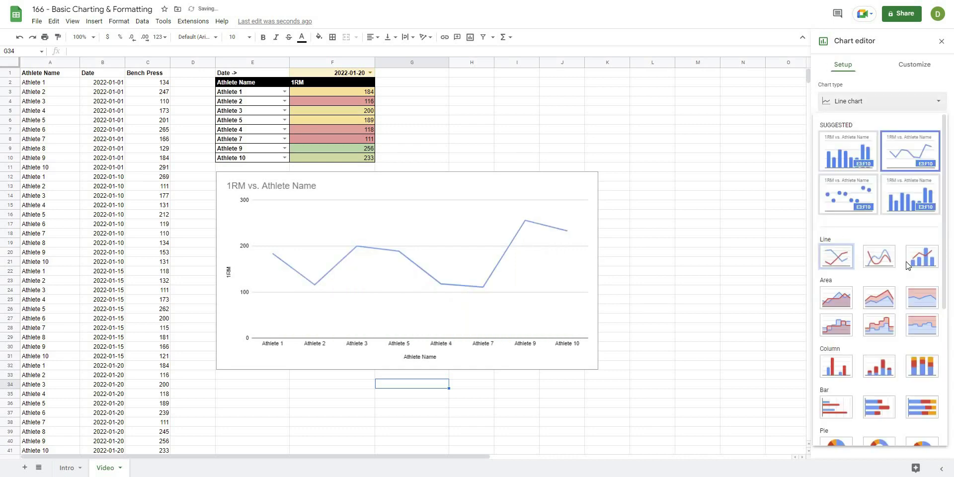
{"action": "left_click", "coordinate": [841, 299]}
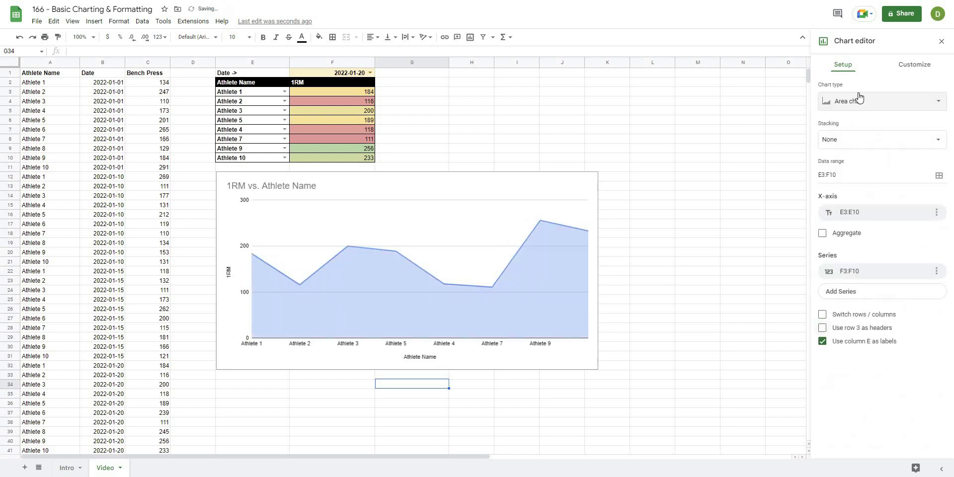
{"action": "left_click", "coordinate": [856, 102]}
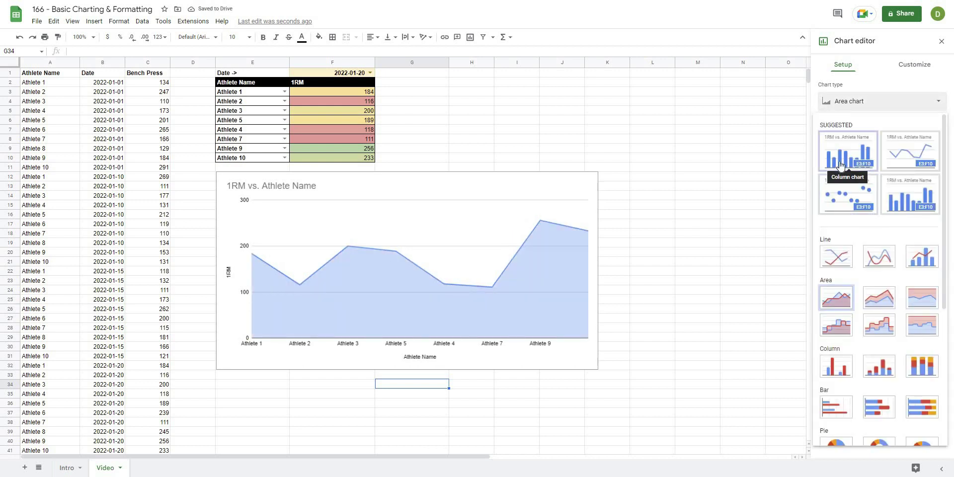
{"action": "left_click", "coordinate": [840, 165]}
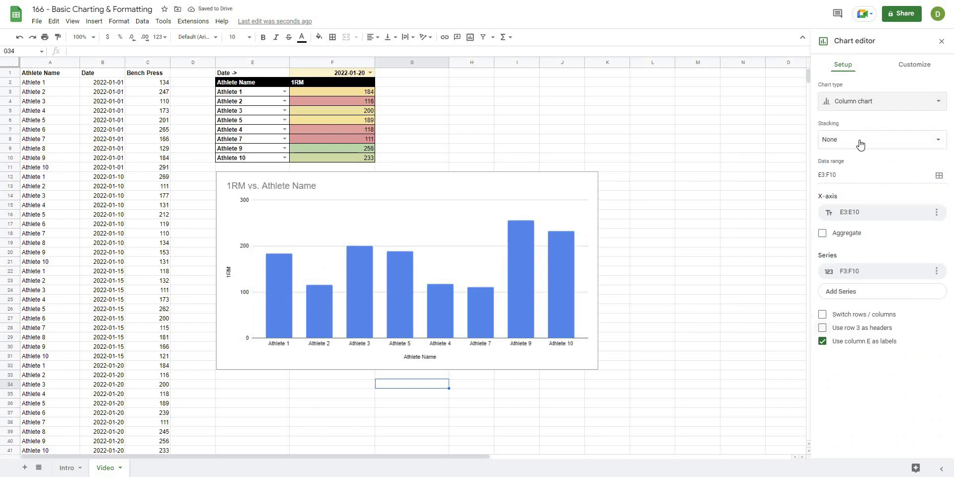
{"action": "left_click", "coordinate": [832, 151]}
{"action": "left_click", "coordinate": [837, 166]}
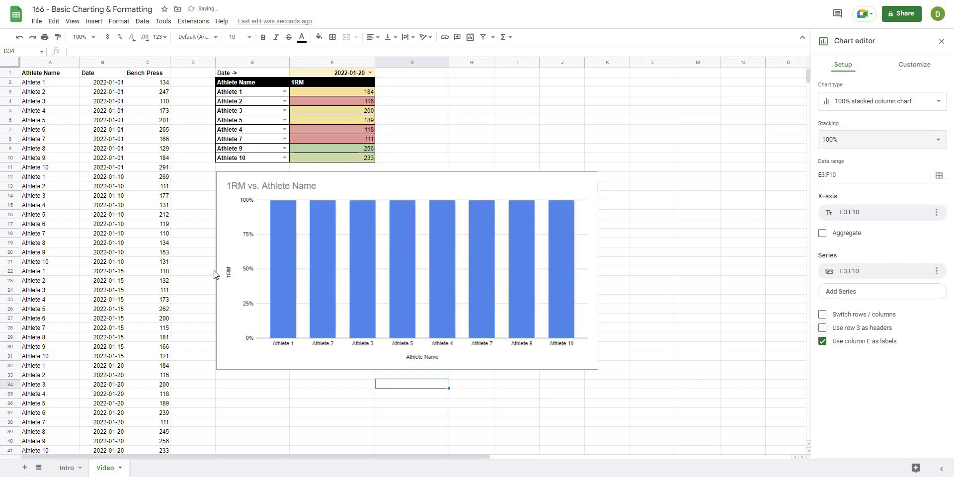
{"action": "left_click", "coordinate": [877, 147]}
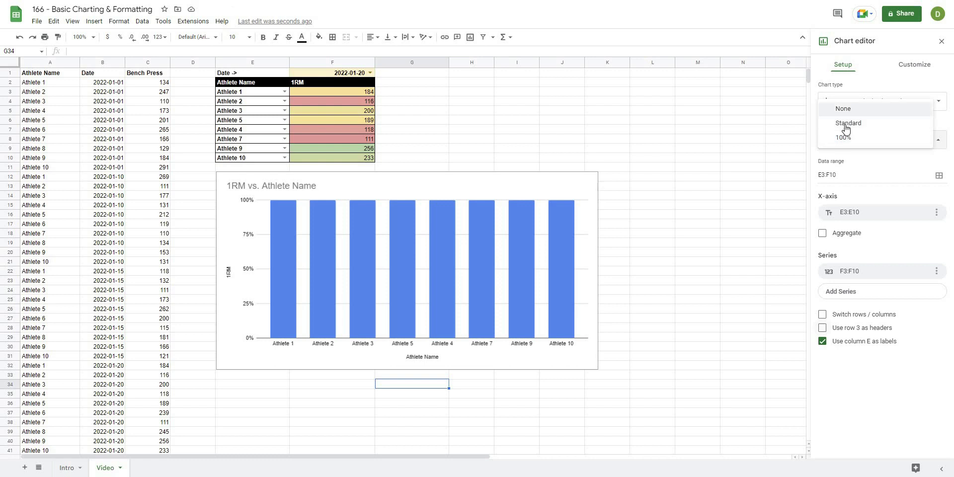
{"action": "left_click", "coordinate": [846, 127]}
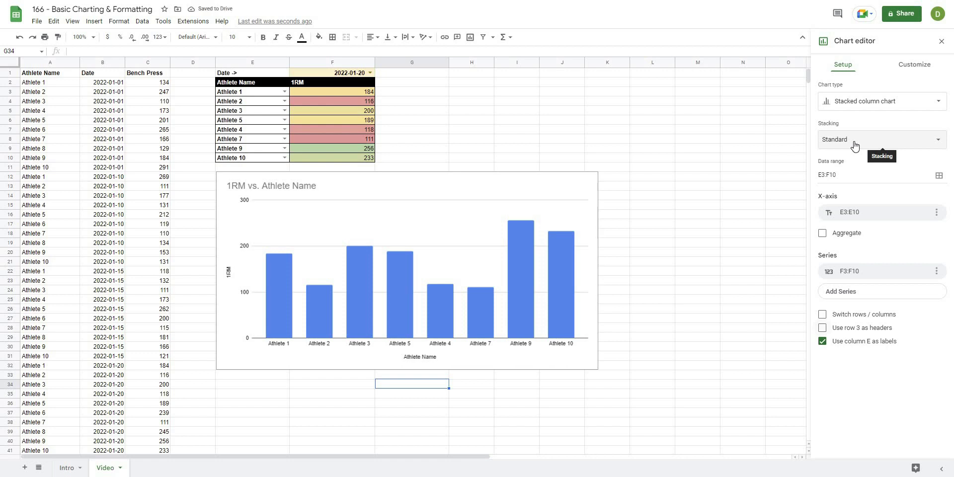
{"action": "left_click", "coordinate": [853, 143]}
{"action": "left_click", "coordinate": [835, 122]}
{"action": "left_click", "coordinate": [842, 180]}
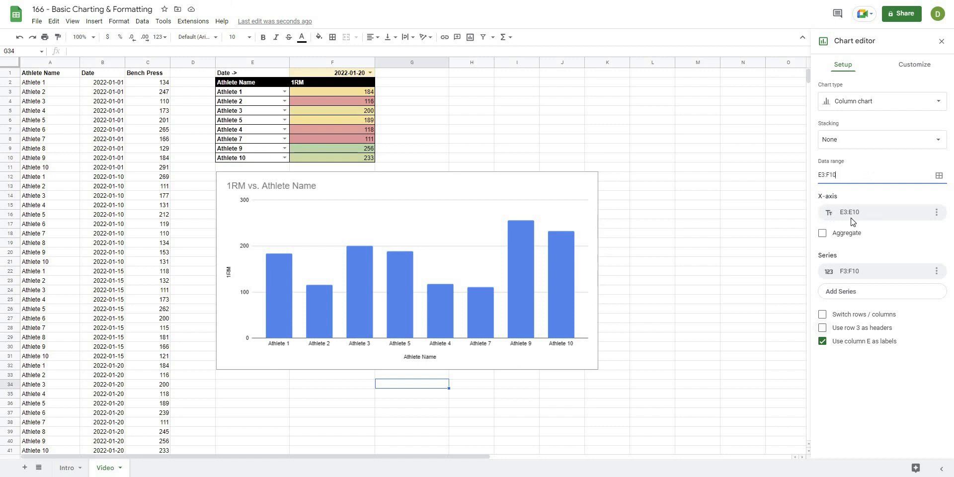
Step: Reopen the chart editor and return to its Setup settings
{"action": "left_click_drag", "start_coordinate": [263, 89], "coordinate": [257, 160]}
{"action": "double_click", "coordinate": [471, 188]}
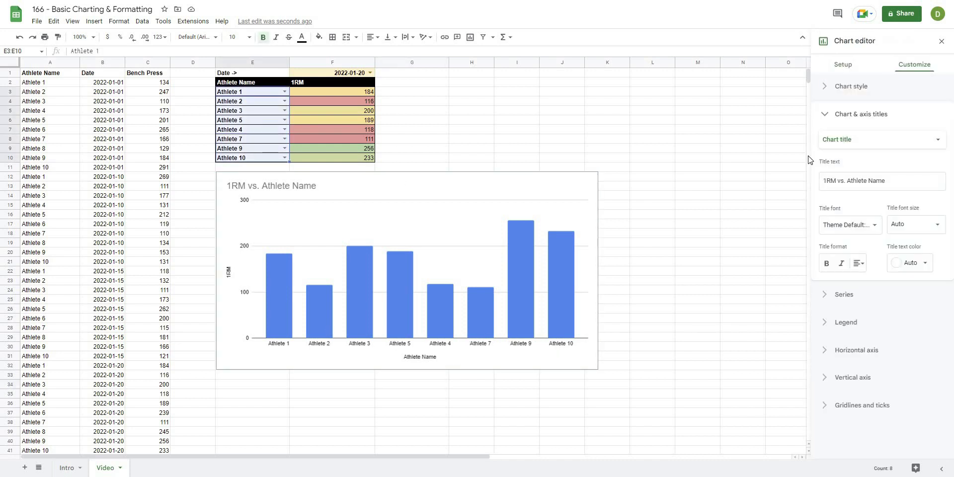
{"action": "left_click", "coordinate": [541, 189]}
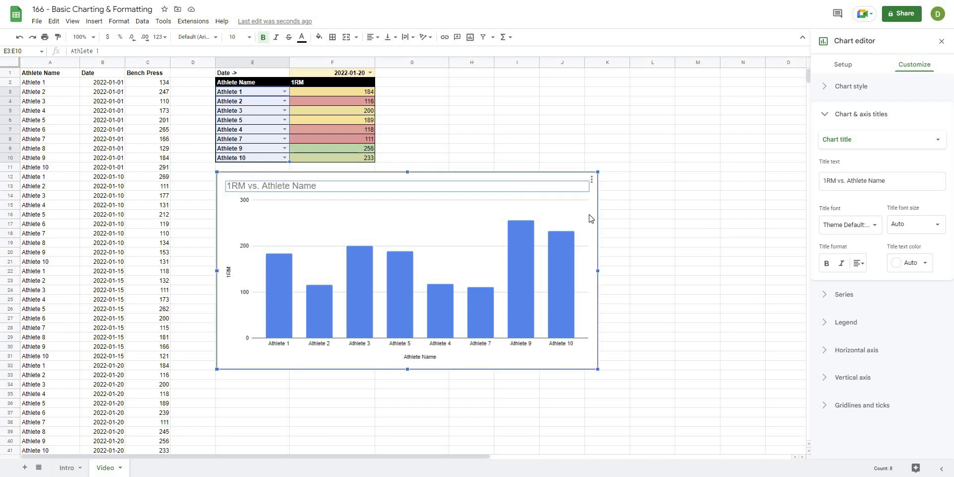
{"action": "left_click", "coordinate": [843, 64]}
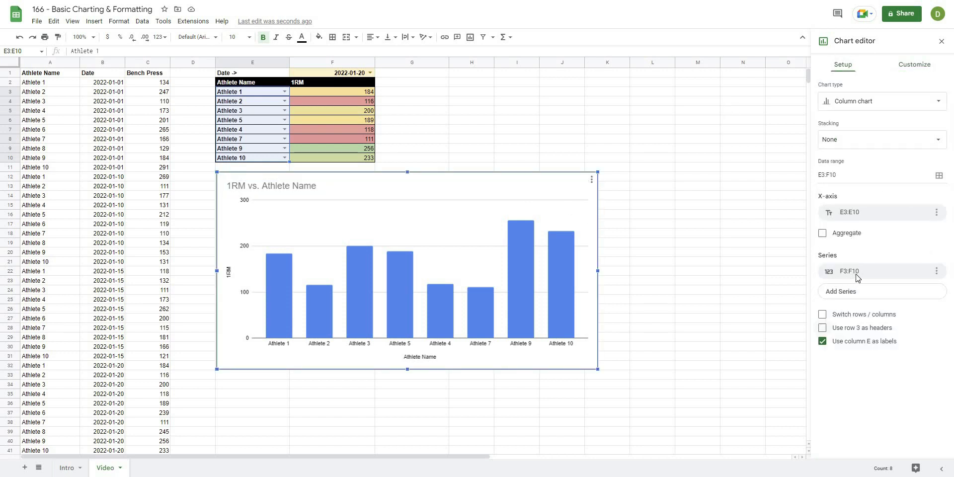
Step: Leave Switch rows/columns and 'Use row 3 as headers' unchecked, keeping X-axis E3:E10
{"action": "left_click", "coordinate": [824, 316]}
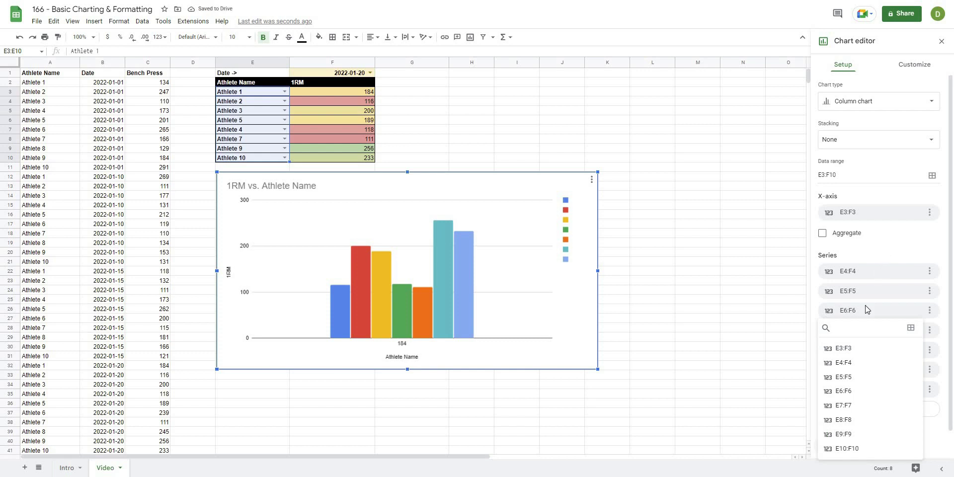
{"action": "scroll", "coordinate": [826, 383], "scroll_direction": "down", "scroll_amount": 1}
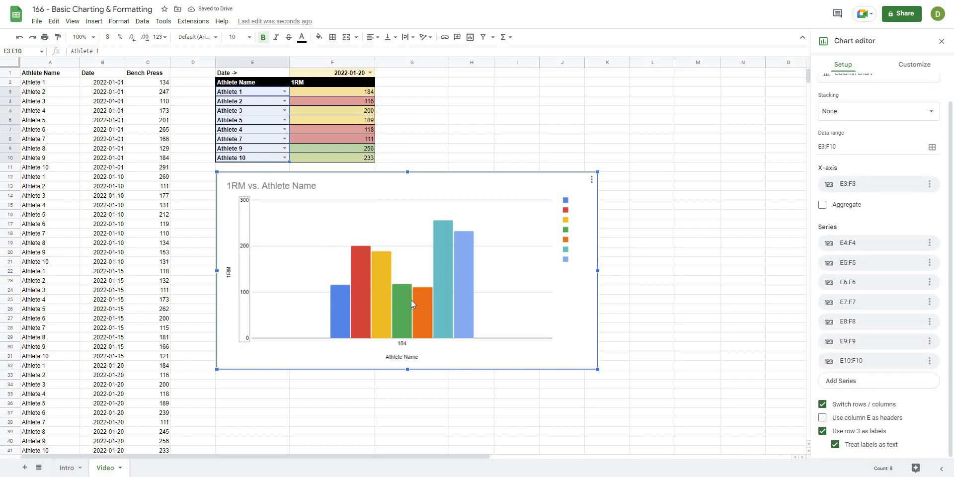
{"action": "left_click", "coordinate": [822, 405]}
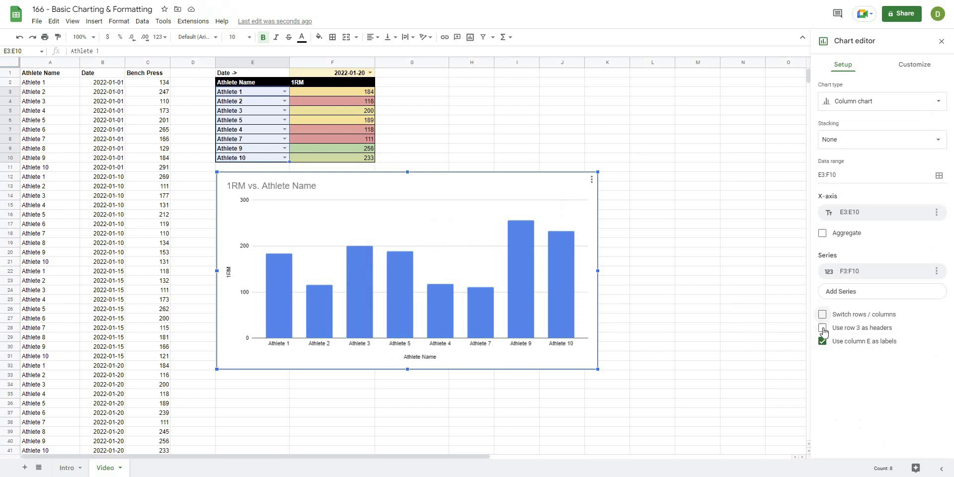
{"action": "left_click", "coordinate": [822, 328]}
{"action": "left_click", "coordinate": [822, 329]}
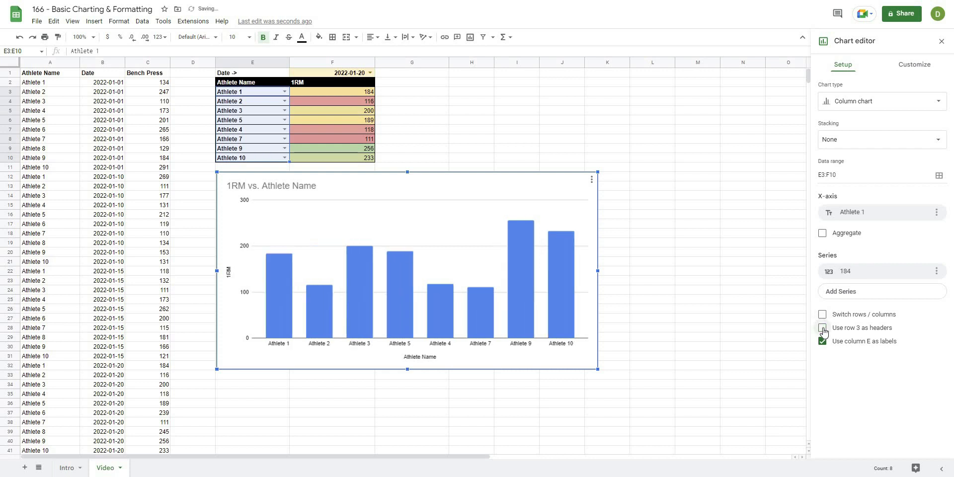
{"action": "left_click", "coordinate": [822, 328]}
{"action": "key", "text": "ctrl+z"}
Step: In Chart style, try 3D, Compare mode and Maximize, turning each back off
{"action": "left_click", "coordinate": [330, 94]}
{"action": "double_click", "coordinate": [451, 188]}
{"action": "left_click", "coordinate": [832, 102]}
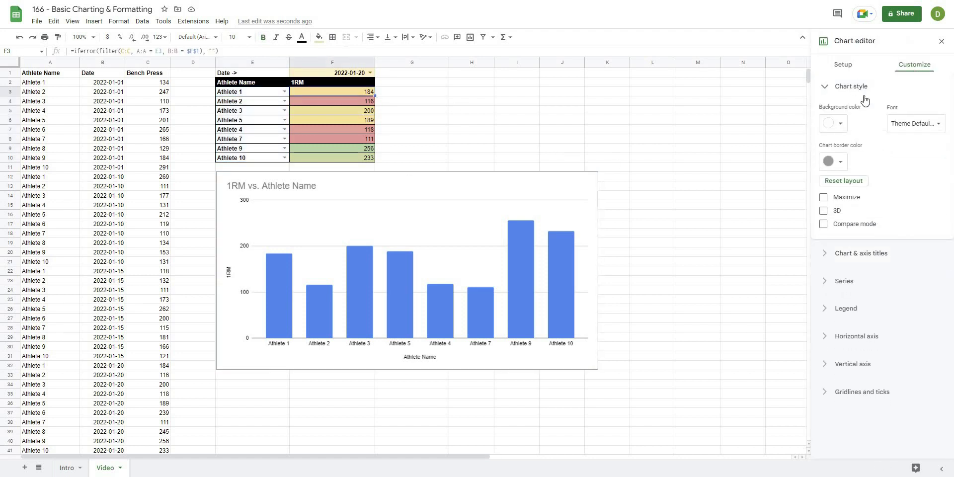
{"action": "left_click", "coordinate": [824, 211]}
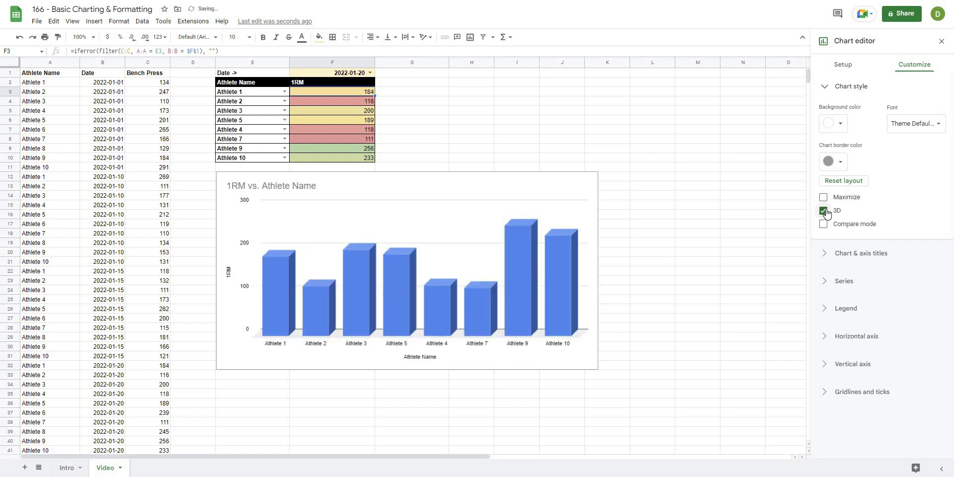
{"action": "left_click", "coordinate": [824, 211]}
{"action": "left_click", "coordinate": [823, 224]}
{"action": "left_click", "coordinate": [823, 224]}
{"action": "left_click", "coordinate": [823, 198]}
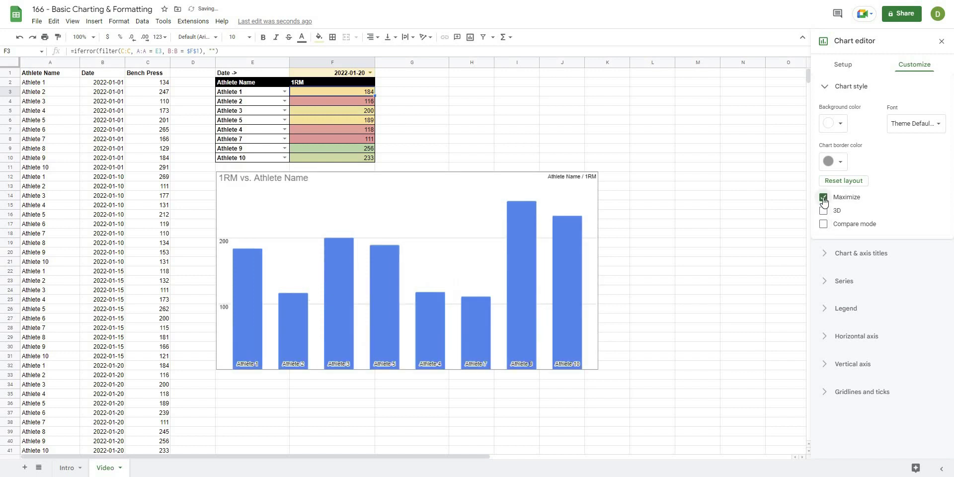
{"action": "left_click", "coordinate": [823, 197]}
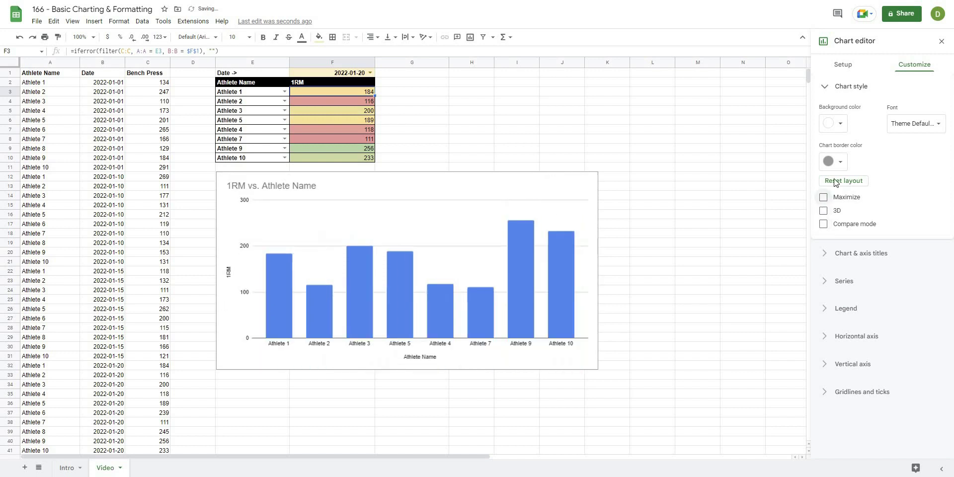
Step: Try the Wide font and a red background, then restore the theme font and no background
{"action": "left_click", "coordinate": [911, 125]}
{"action": "left_click", "coordinate": [913, 180]}
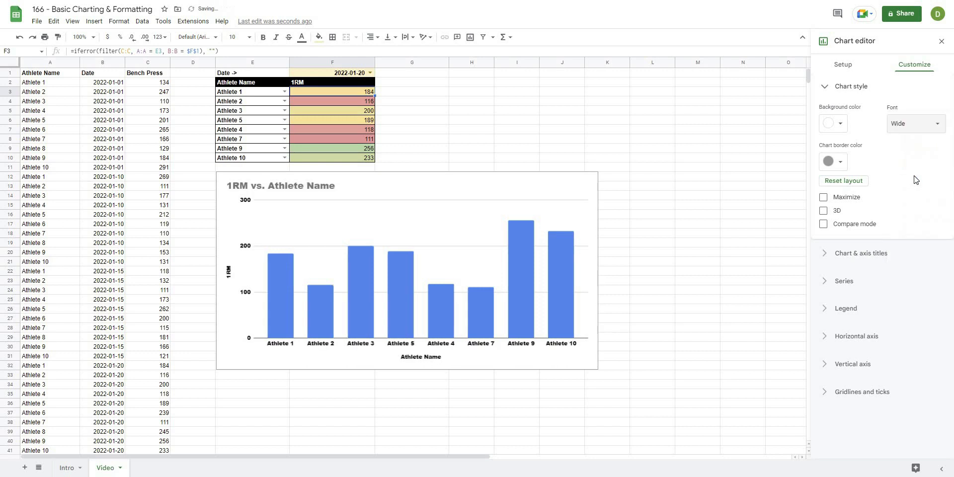
{"action": "left_click", "coordinate": [917, 120]}
{"action": "left_click", "coordinate": [919, 67]}
{"action": "left_click", "coordinate": [840, 123]}
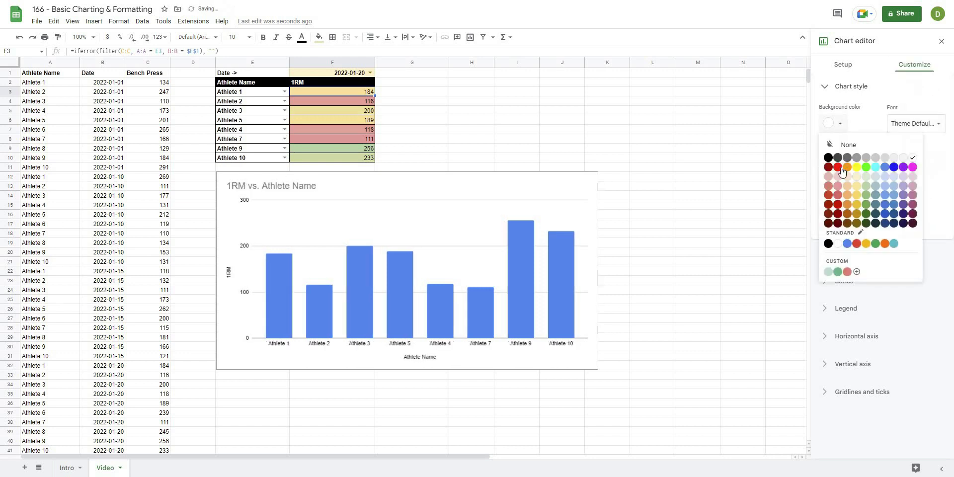
{"action": "left_click", "coordinate": [838, 168]}
{"action": "left_click", "coordinate": [840, 124]}
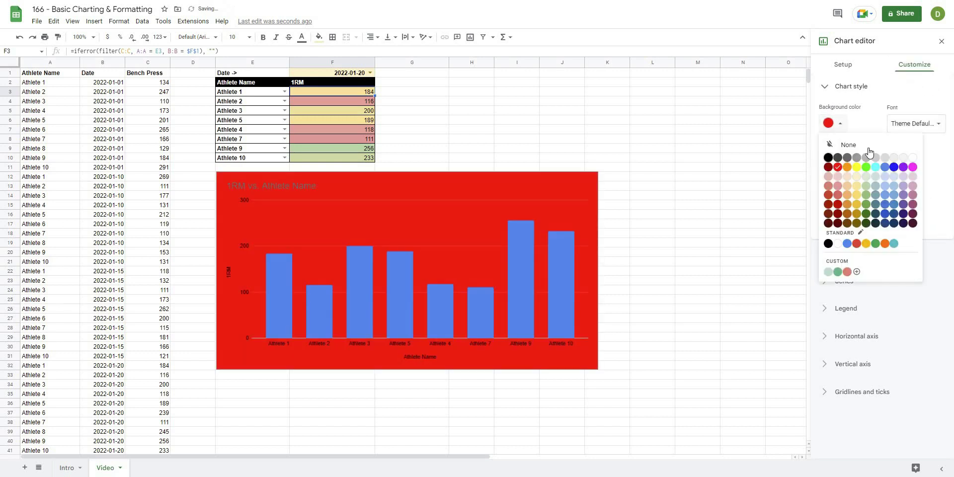
{"action": "left_click", "coordinate": [865, 144]}
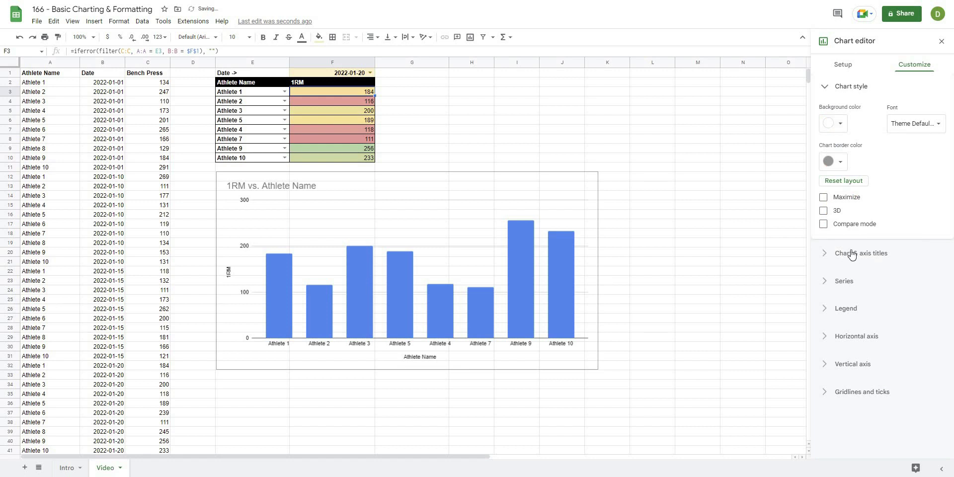
Step: Fill the 1RM series columns red with 75% fill opacity
{"action": "left_click", "coordinate": [844, 281]}
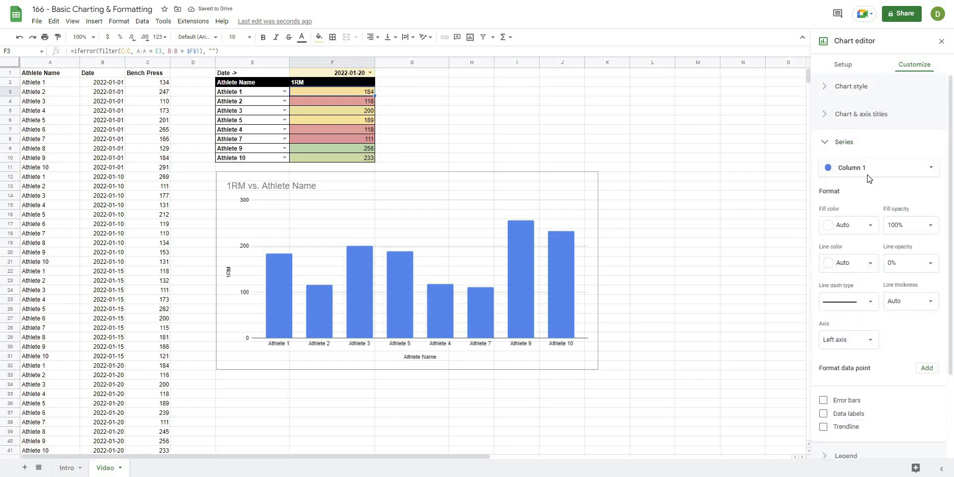
{"action": "left_click", "coordinate": [846, 226]}
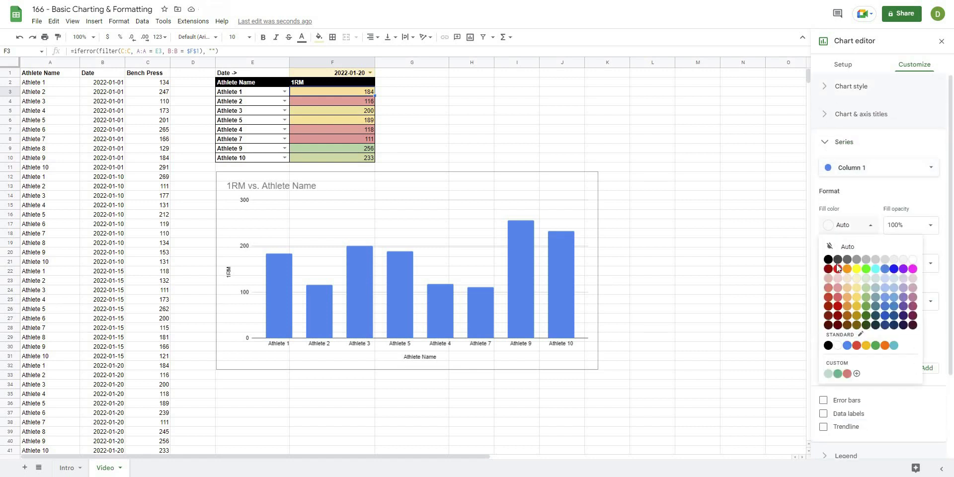
{"action": "left_click", "coordinate": [838, 269]}
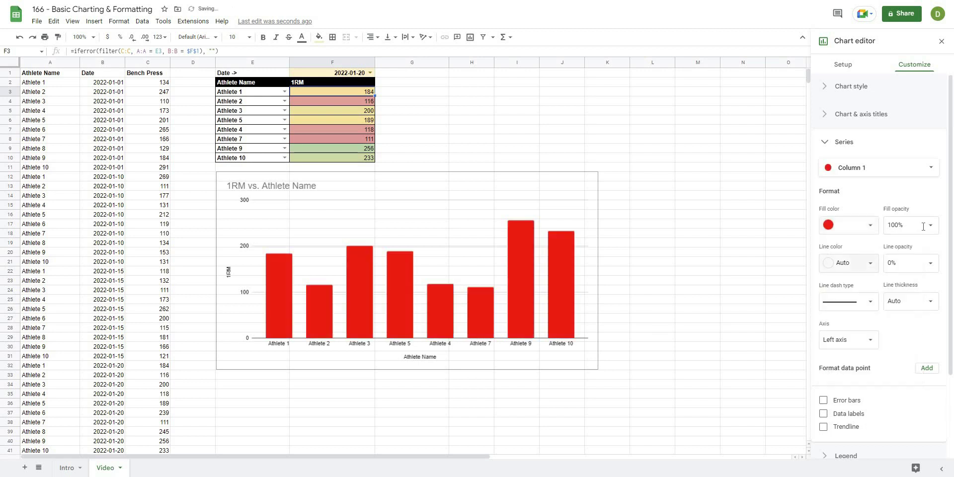
{"action": "left_click", "coordinate": [924, 227]}
{"action": "left_click", "coordinate": [909, 295]}
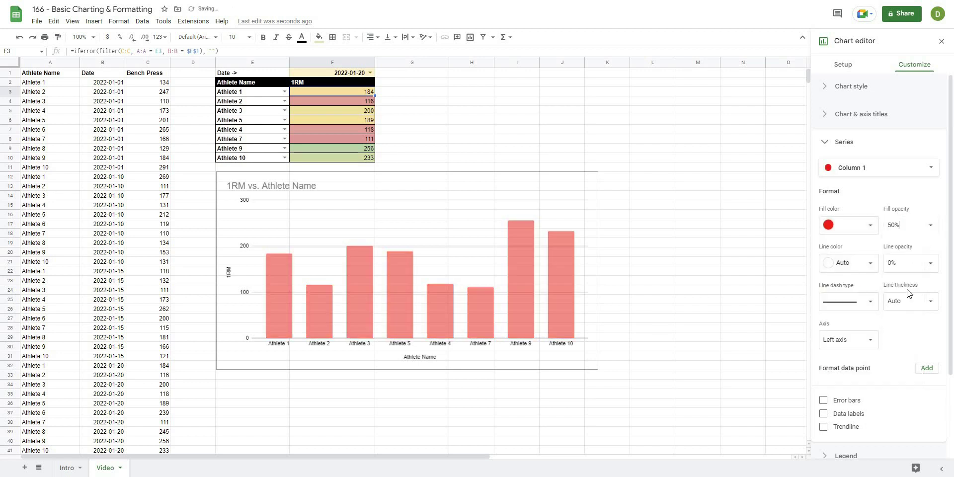
{"action": "left_click", "coordinate": [924, 227]}
{"action": "left_click", "coordinate": [894, 226]}
{"action": "key", "text": "shift+End"}
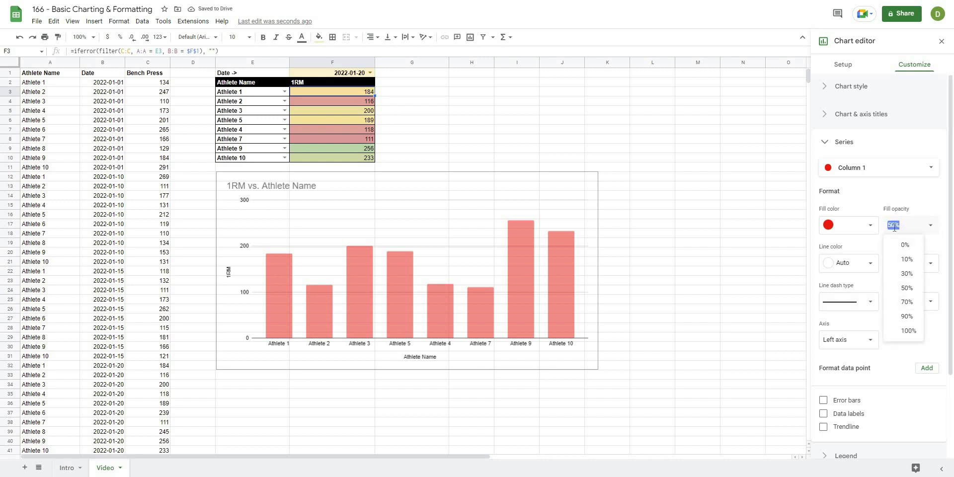
{"action": "type", "text": "75"}
{"action": "key", "text": "Return"}
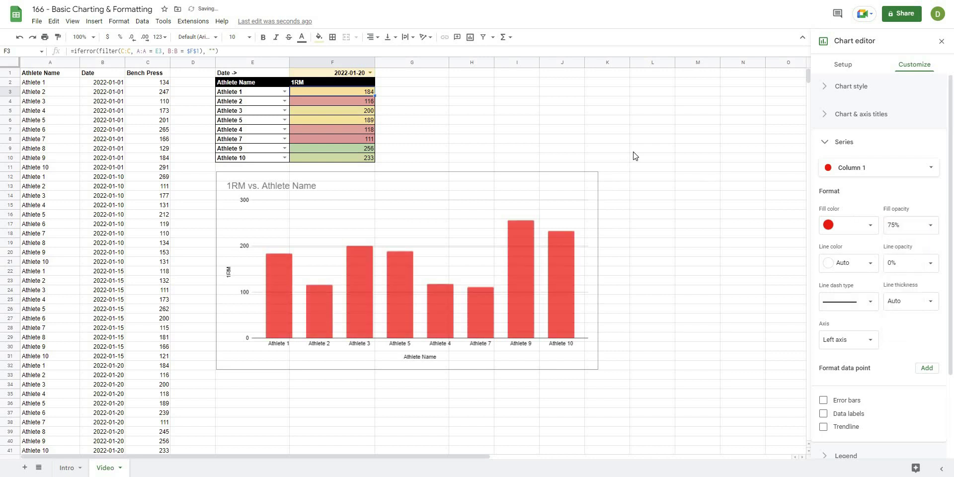
Step: Reopen the chart's Customize chart style and its background colour choices
{"action": "key", "text": "Escape"}
{"action": "left_click", "coordinate": [562, 148]}
{"action": "left_click", "coordinate": [888, 69]}
{"action": "left_click", "coordinate": [852, 88]}
{"action": "left_click", "coordinate": [835, 126]}
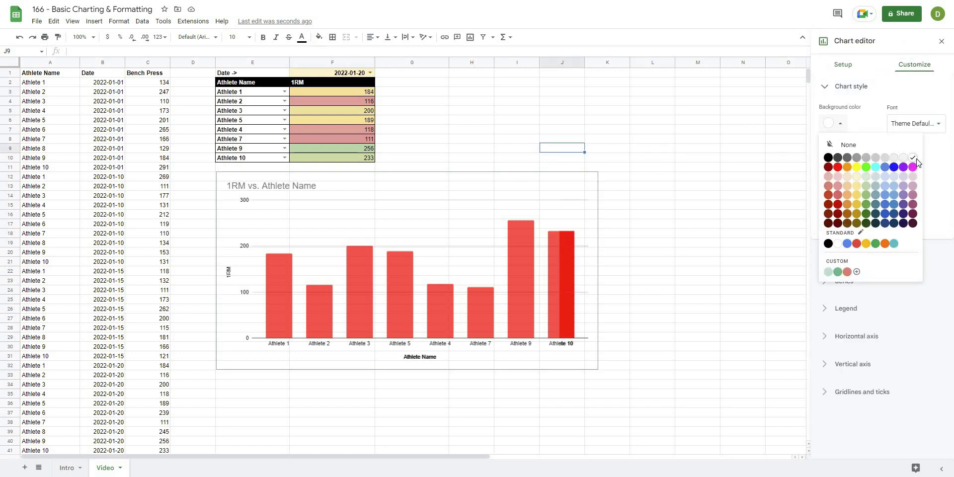
Step: Keep the chart background white, close the editor, and clear the names in E7:E10
{"action": "left_click", "coordinate": [916, 159]}
{"action": "key", "text": "Escape"}
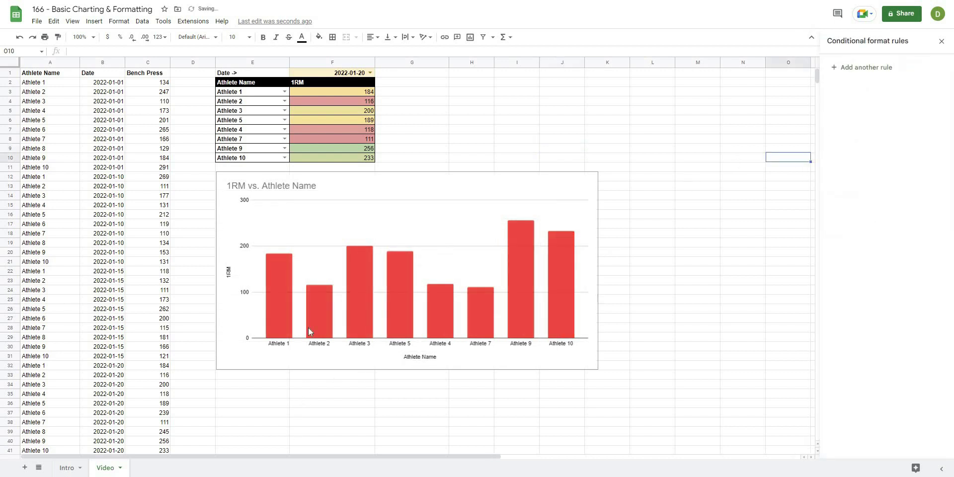
{"action": "left_click", "coordinate": [255, 149]}
{"action": "left_click_drag", "start_coordinate": [251, 128], "coordinate": [253, 159]}
{"action": "key", "text": "Delete"}
{"action": "left_click", "coordinate": [550, 92]}
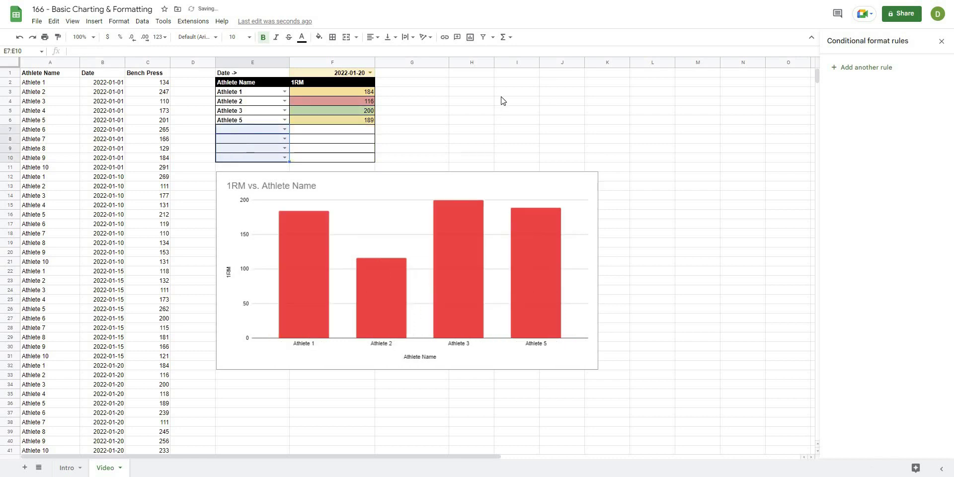
Step: Choose Athlete 4 in E7 and Athlete 7 in E8 from the dropdowns
{"action": "left_click", "coordinate": [255, 139]}
{"action": "key", "text": "Escape"}
{"action": "left_click", "coordinate": [283, 129]}
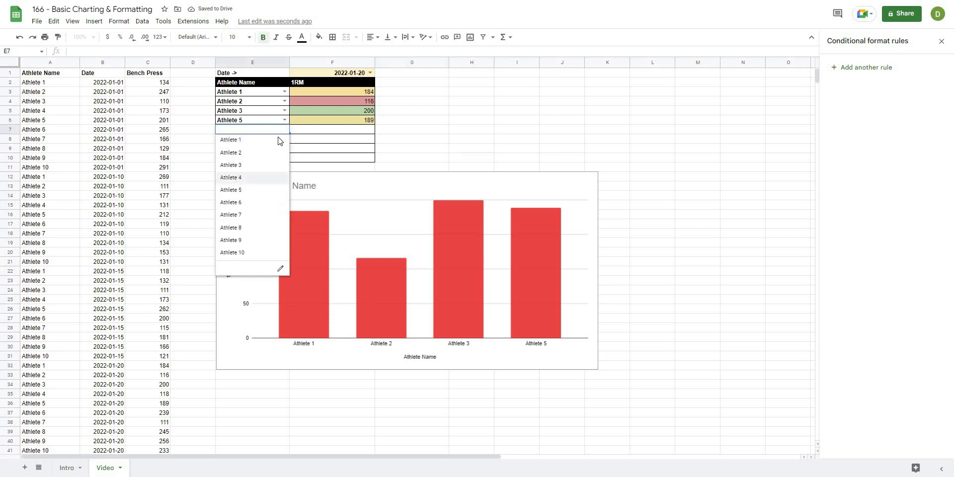
{"action": "left_click", "coordinate": [234, 182]}
{"action": "key", "text": "Down"}
{"action": "key", "text": "Return"}
Step: Choose Athlete 8 in E9 and Athlete 10 in E10, updating the chart
{"action": "left_click", "coordinate": [251, 224]}
{"action": "key", "text": "Down"}
{"action": "key", "text": "Return"}
{"action": "left_click", "coordinate": [231, 246]}
{"action": "key", "text": "Down"}
{"action": "key", "text": "Return"}
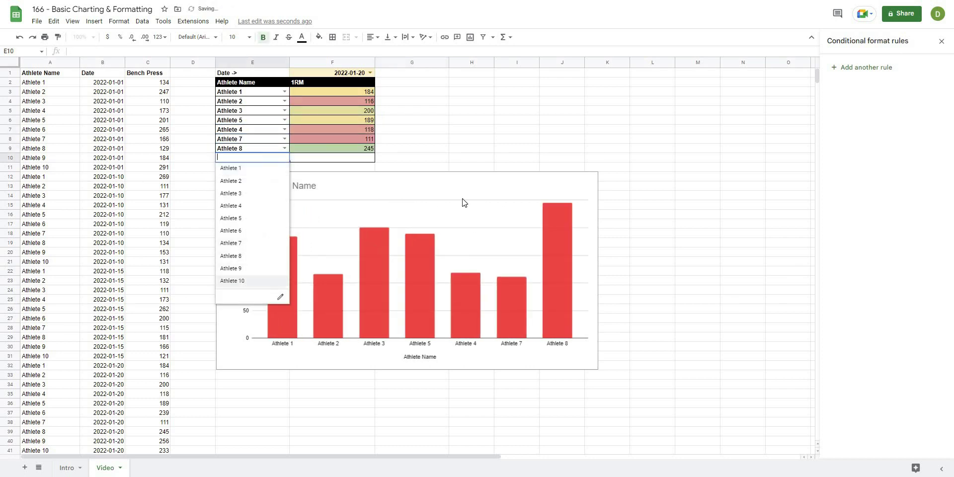
{"action": "key", "text": "Return"}
{"action": "left_click", "coordinate": [597, 129]}
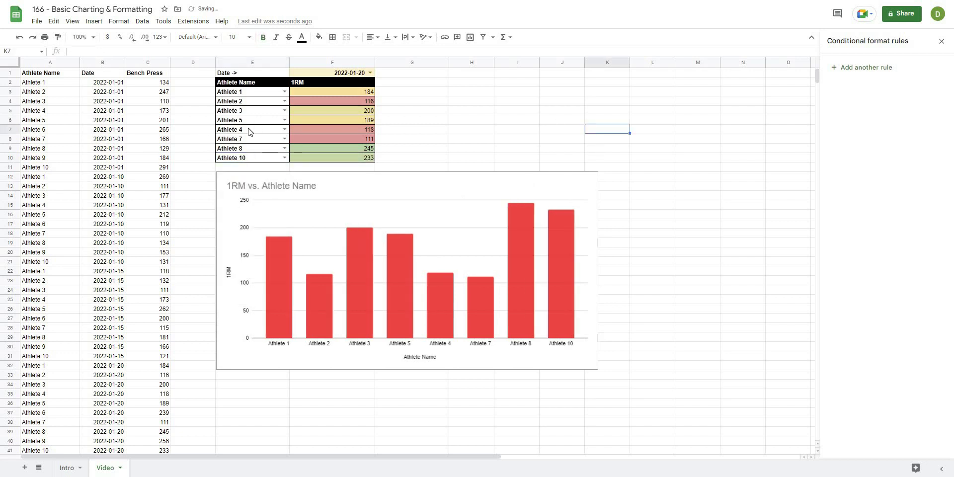